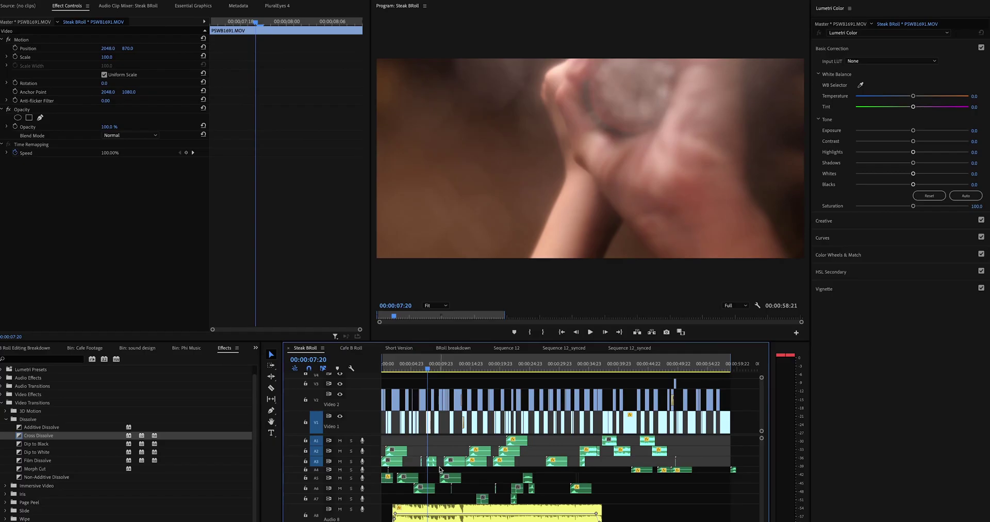
Select all the sound effect clips across the green audio tracks and return the playhead to the sequence start.
{"action": "scroll", "coordinate": [440, 469], "scroll_direction": "down", "scroll_amount": 1}
{"action": "scroll", "coordinate": [440, 469], "scroll_direction": "up", "scroll_amount": 1}
{"action": "left_click_drag", "start_coordinate": [699, 504], "coordinate": [416, 463]}
{"action": "left_click", "coordinate": [381, 363]}
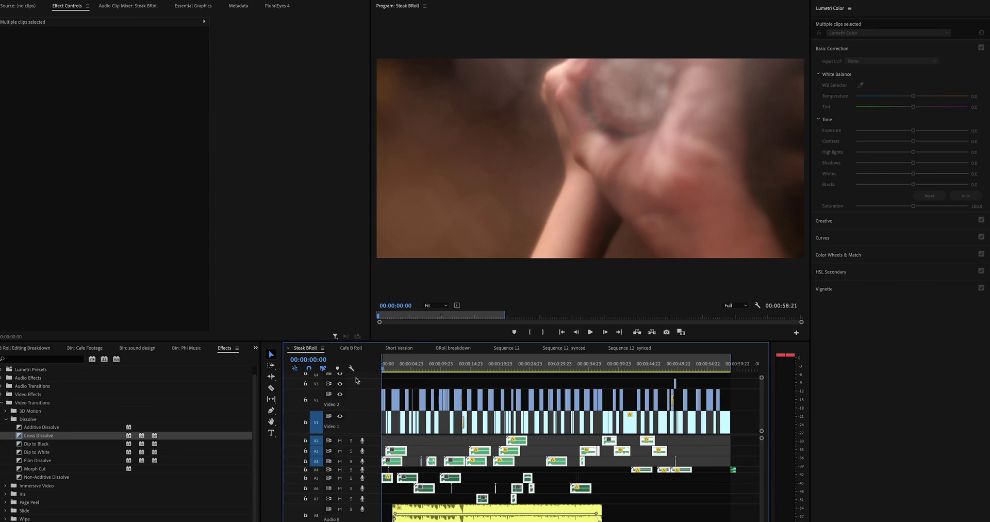
Clear the selection and select the short background music clip at the start of Audio 9.
{"action": "left_click", "coordinate": [400, 388]}
{"action": "scroll", "coordinate": [409, 485], "scroll_direction": "down", "scroll_amount": 3}
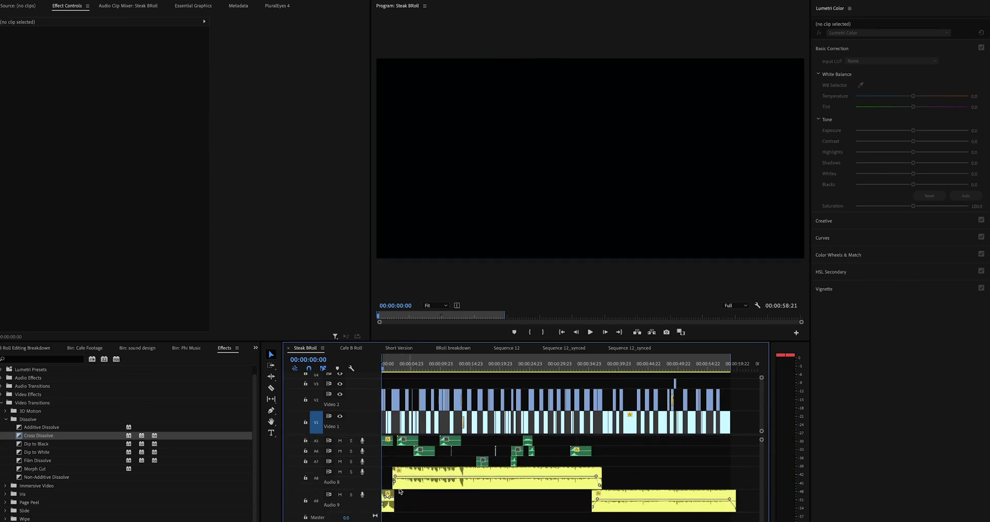
{"action": "left_click", "coordinate": [388, 506]}
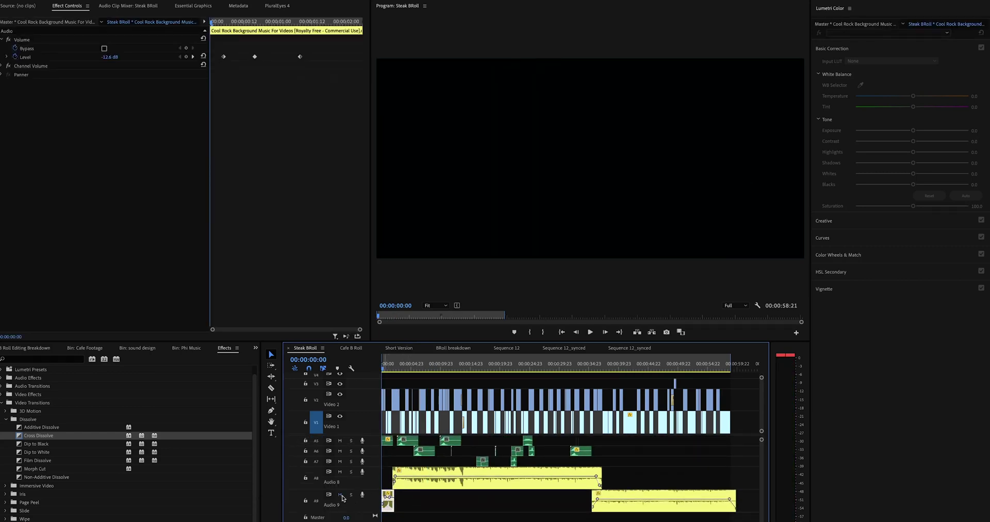
Play the Steak BRoll sequence to review the edit together with its sound effects.
{"action": "scroll", "coordinate": [412, 480], "scroll_direction": "up", "scroll_amount": 3}
{"action": "left_click", "coordinate": [441, 478]}
{"action": "key", "text": "space"}
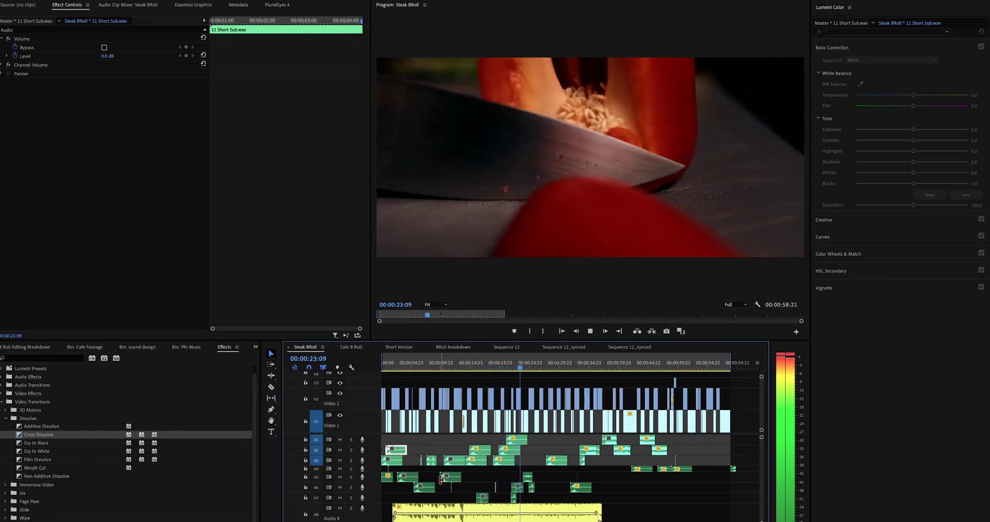
{"action": "key", "text": "space"}
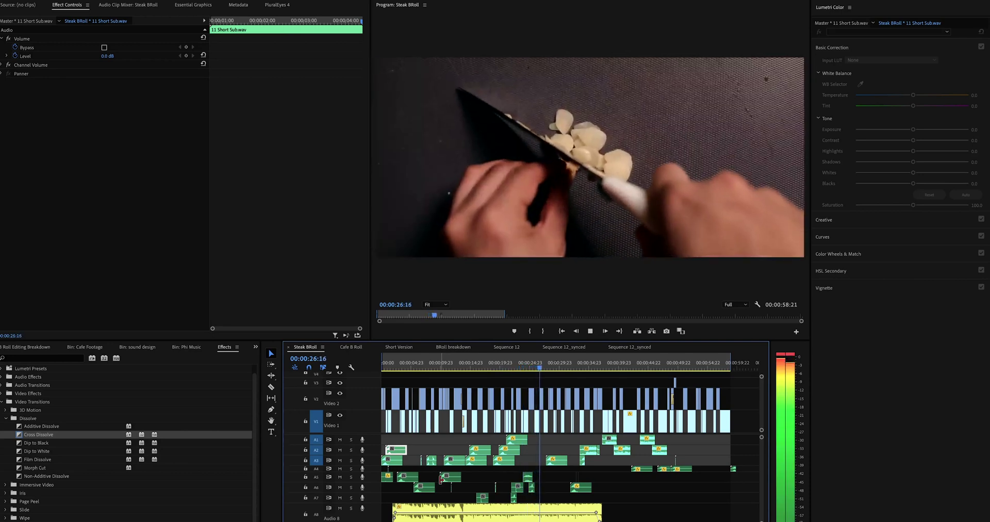
{"action": "key", "text": "space"}
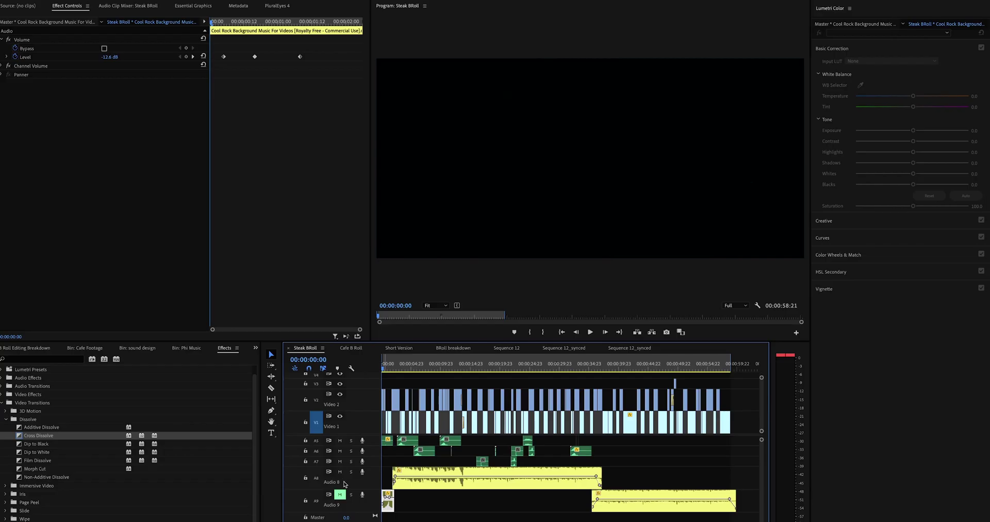
Mute the Audio 8 music track.
{"action": "left_click", "coordinate": [340, 472]}
{"action": "scroll", "coordinate": [522, 490], "scroll_direction": "up", "scroll_amount": 3}
{"action": "left_click", "coordinate": [432, 450]}
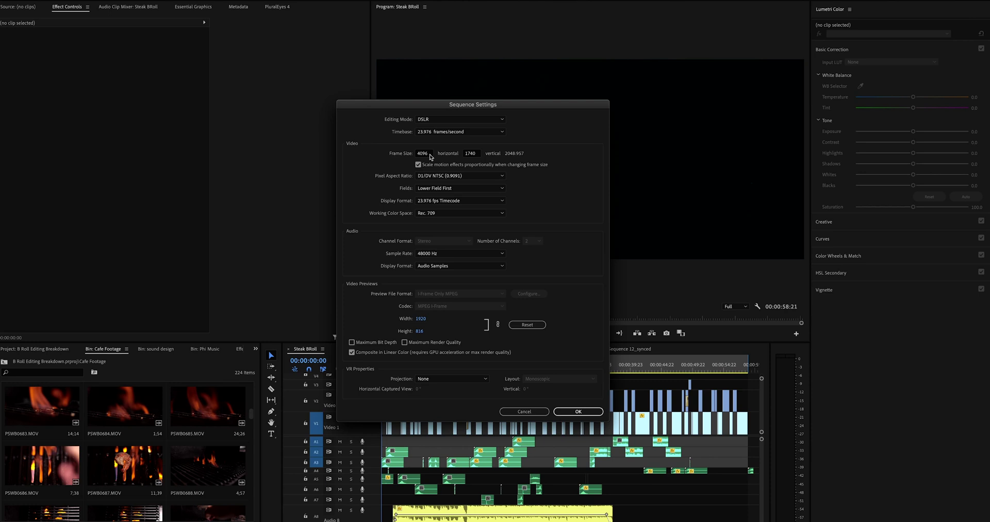
Examine the horizontal frame size in the sequence settings.
{"action": "left_click", "coordinate": [431, 157]}
{"action": "left_click_drag", "start_coordinate": [431, 157], "coordinate": [417, 155]}
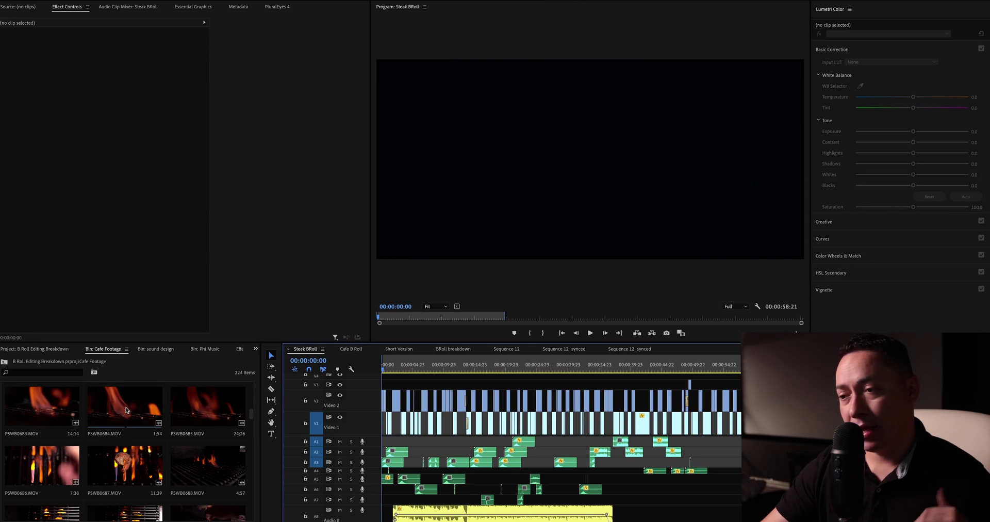
Look through the sound design and Phi Music bins and the Effects list, ending on the Cafe Footage bin.
{"action": "left_click", "coordinate": [155, 349]}
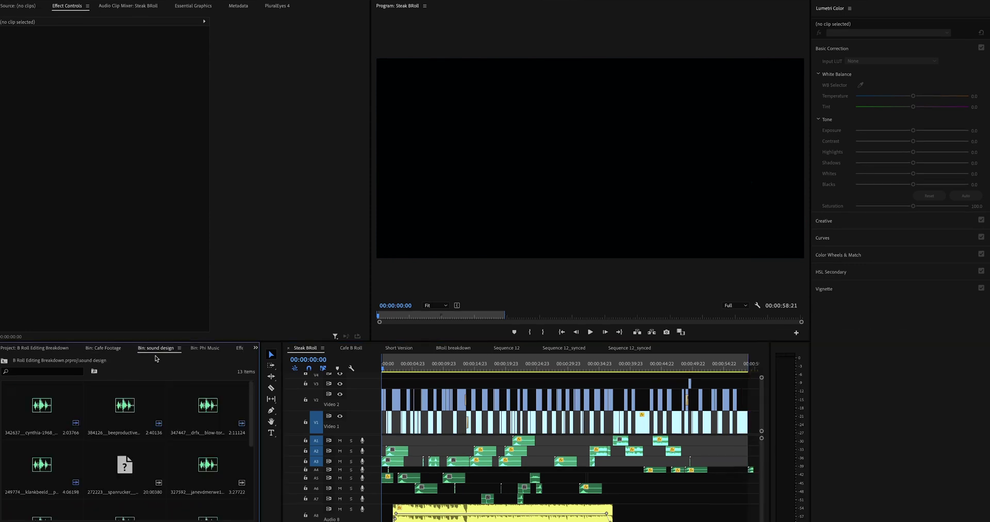
{"action": "left_click", "coordinate": [211, 348]}
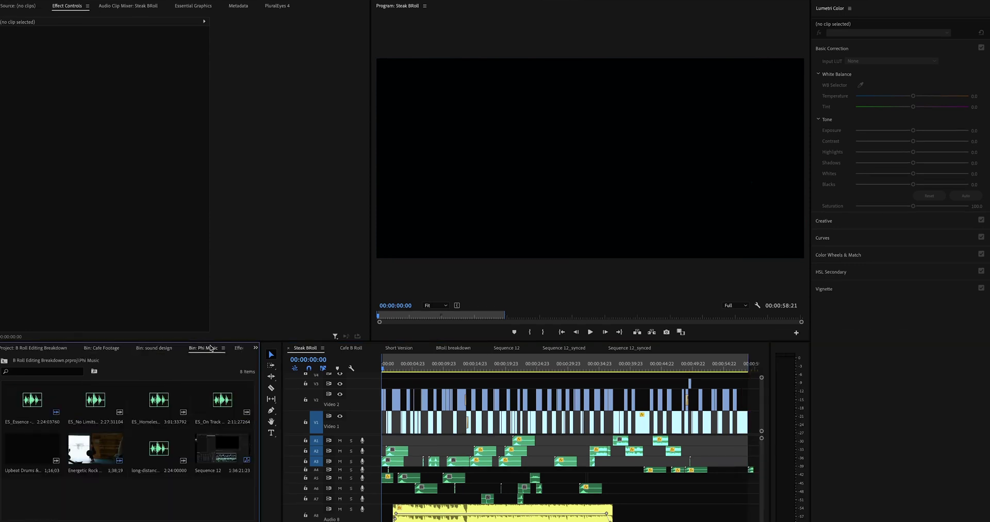
{"action": "left_click", "coordinate": [154, 348]}
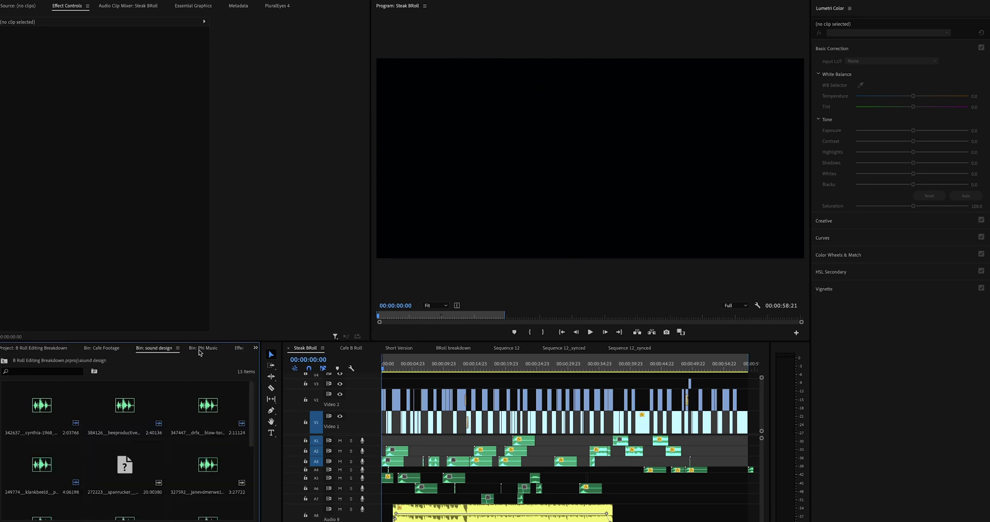
{"action": "key", "text": "shift+7"}
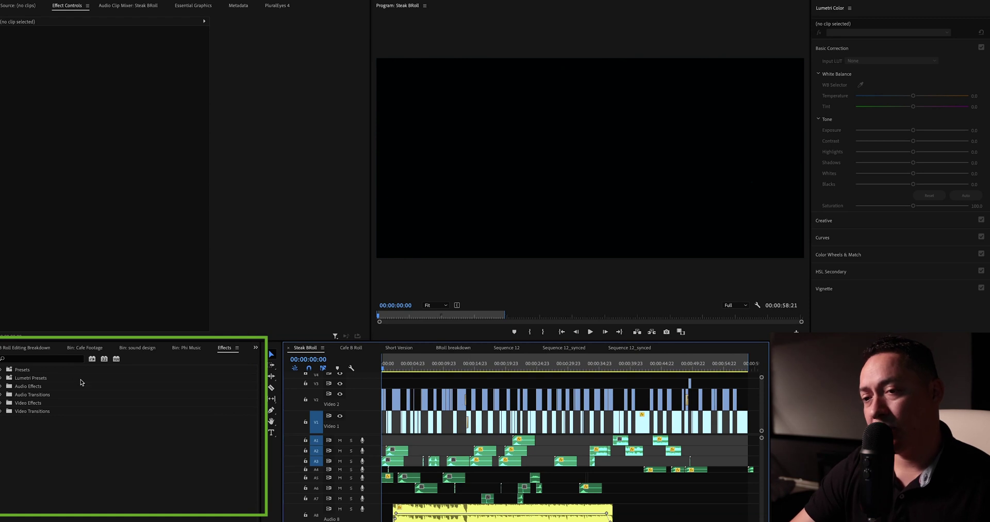
{"action": "left_click", "coordinate": [139, 348]}
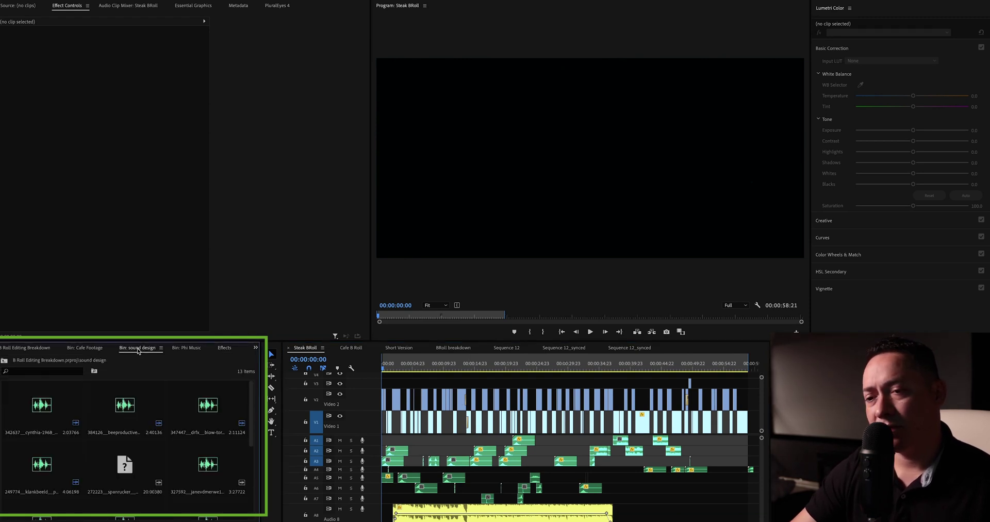
{"action": "left_click", "coordinate": [83, 348]}
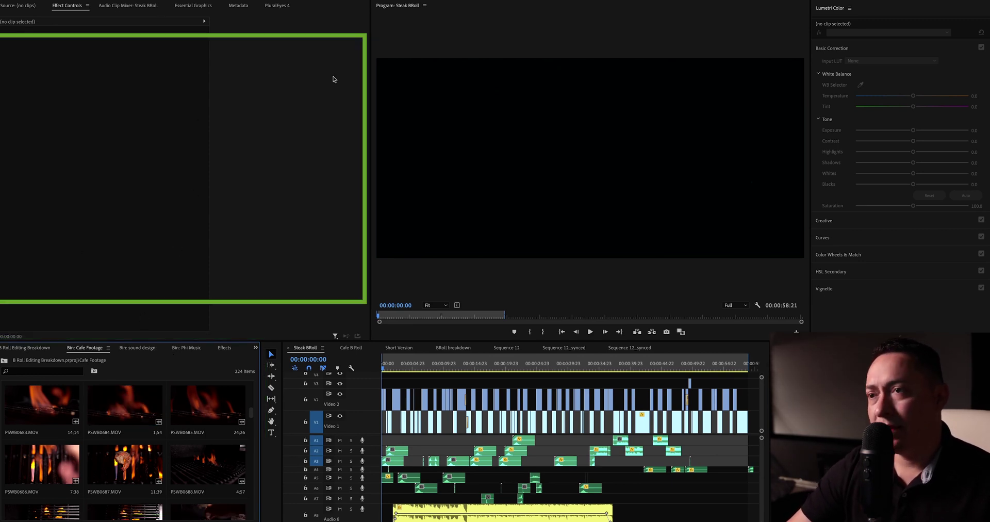
Look through the Audio Clip Mixer, Essential Graphics, Metadata and PluralEyes 4, and return to Effect Controls.
{"action": "left_click", "coordinate": [69, 8]}
{"action": "left_click", "coordinate": [116, 9]}
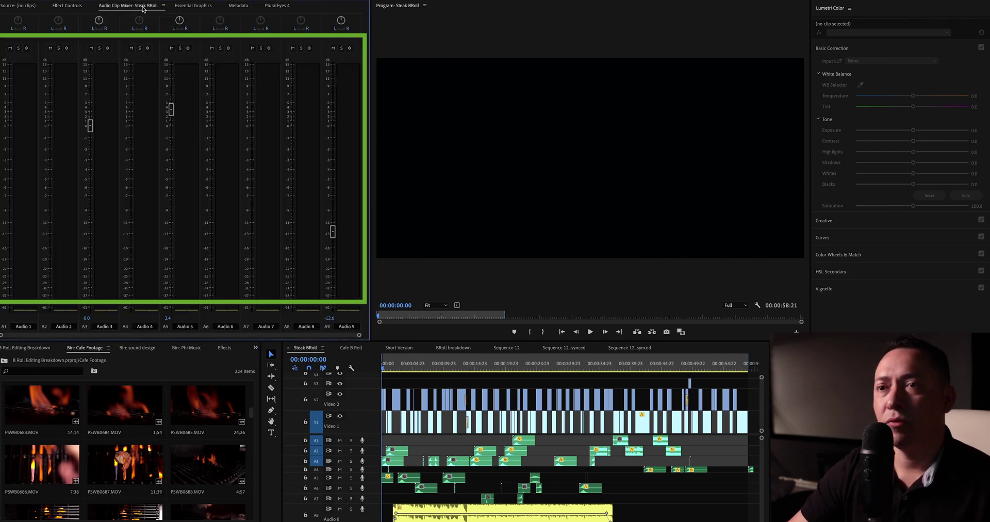
{"action": "left_click", "coordinate": [206, 10]}
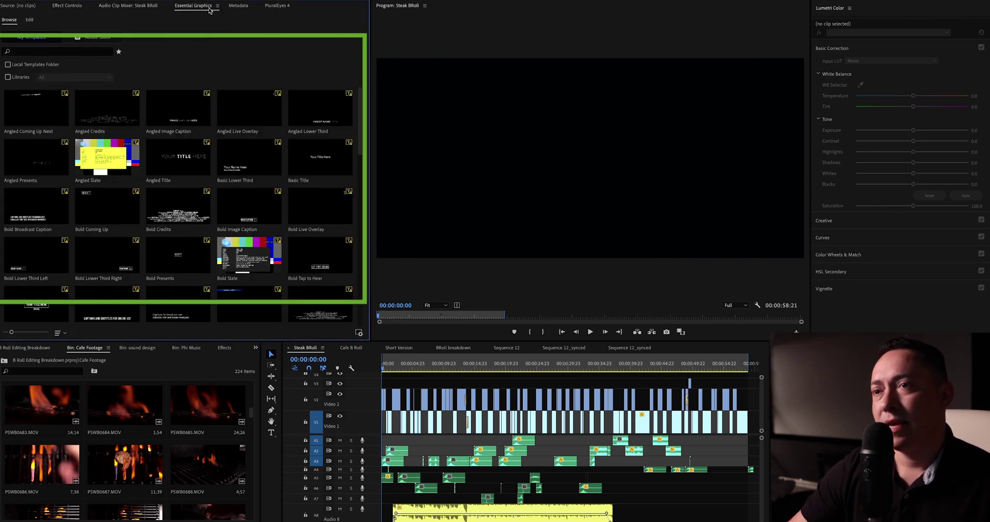
{"action": "left_click", "coordinate": [246, 7]}
{"action": "left_click", "coordinate": [274, 6]}
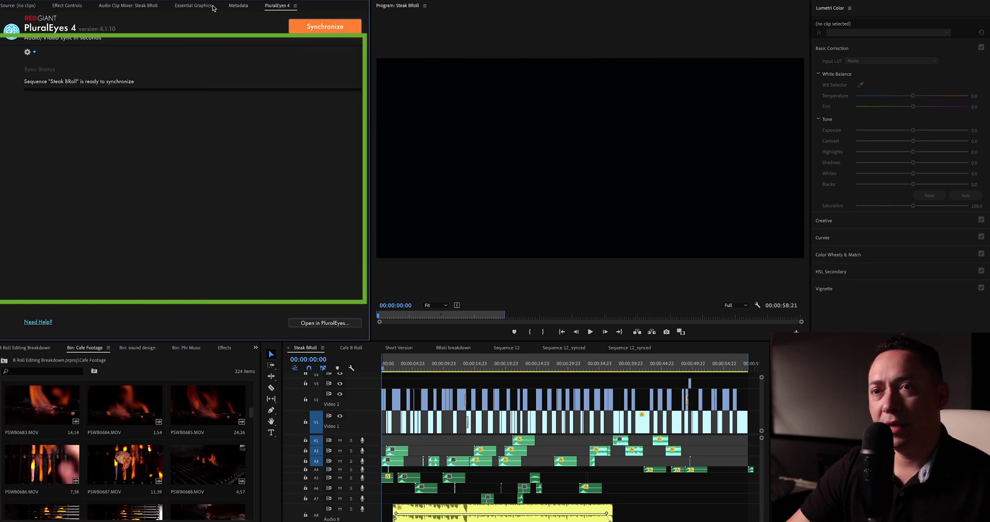
{"action": "left_click", "coordinate": [74, 7]}
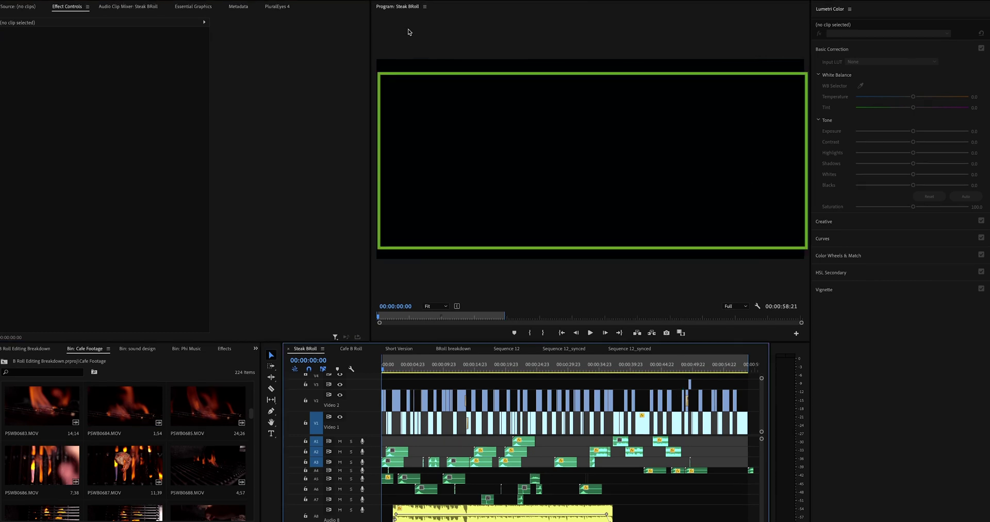
Examine the Program monitor and the Lumetri Color controls.
{"action": "left_click", "coordinate": [472, 30]}
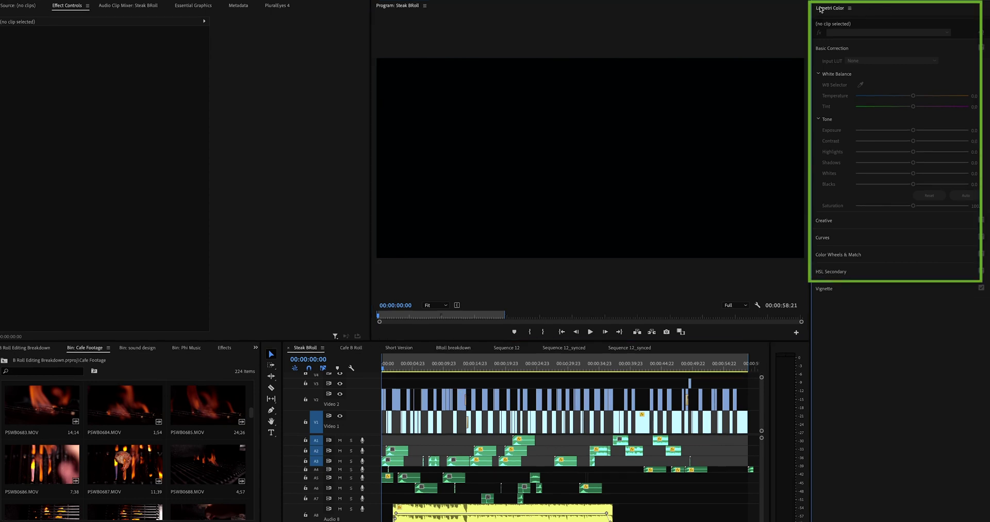
{"action": "left_click", "coordinate": [849, 8]}
{"action": "left_click", "coordinate": [857, 52]}
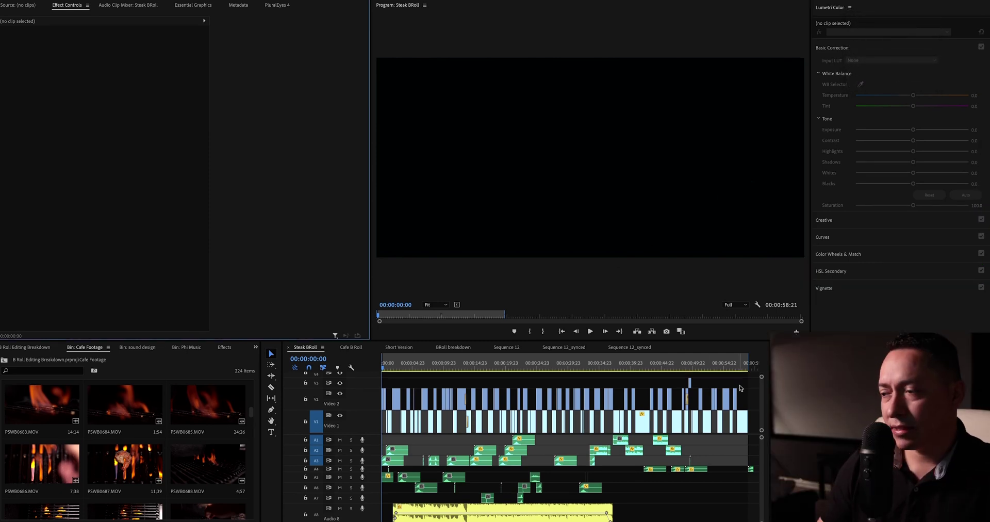
Inspect the video clips on Video 1 and Video 2 and the background music clip on Audio 8 by selecting them.
{"action": "left_click_drag", "start_coordinate": [754, 382], "coordinate": [374, 430]}
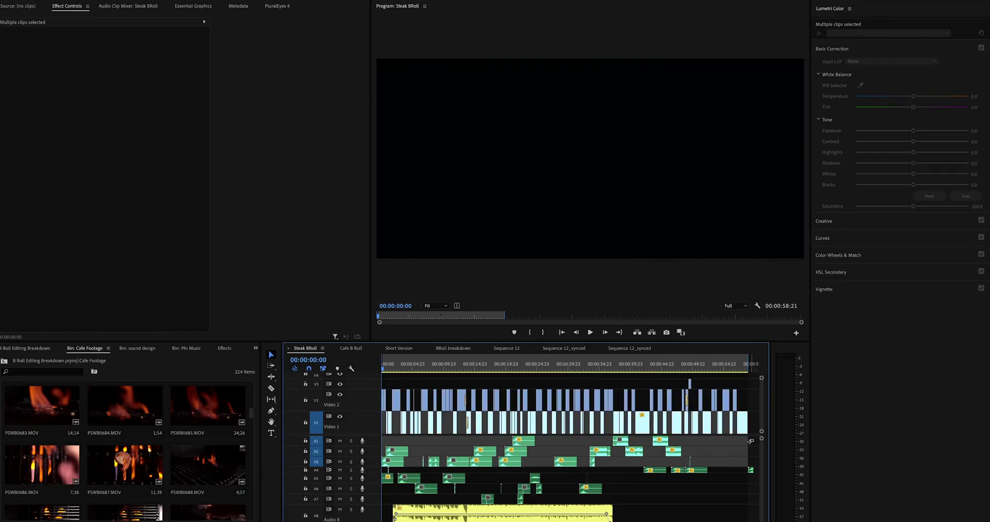
{"action": "key", "text": "Delete"}
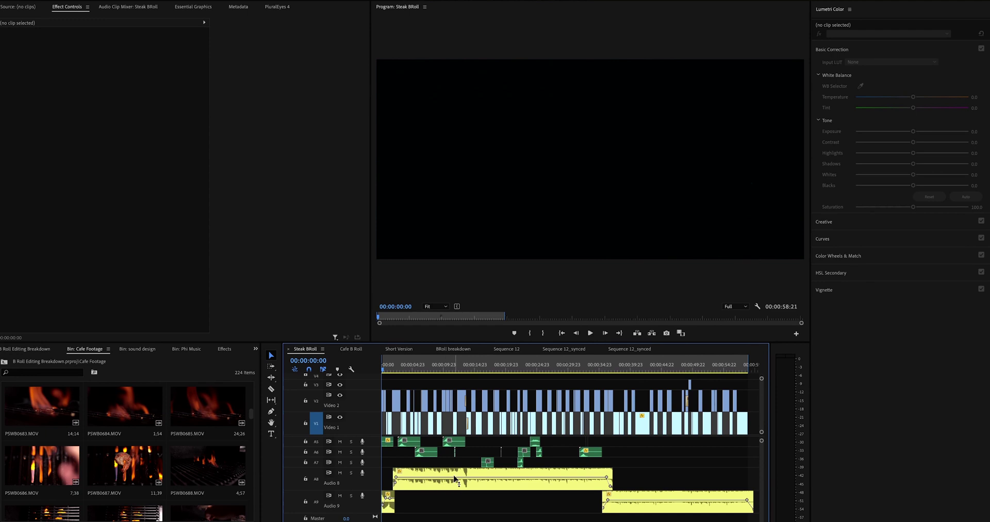
{"action": "left_click", "coordinate": [455, 477]}
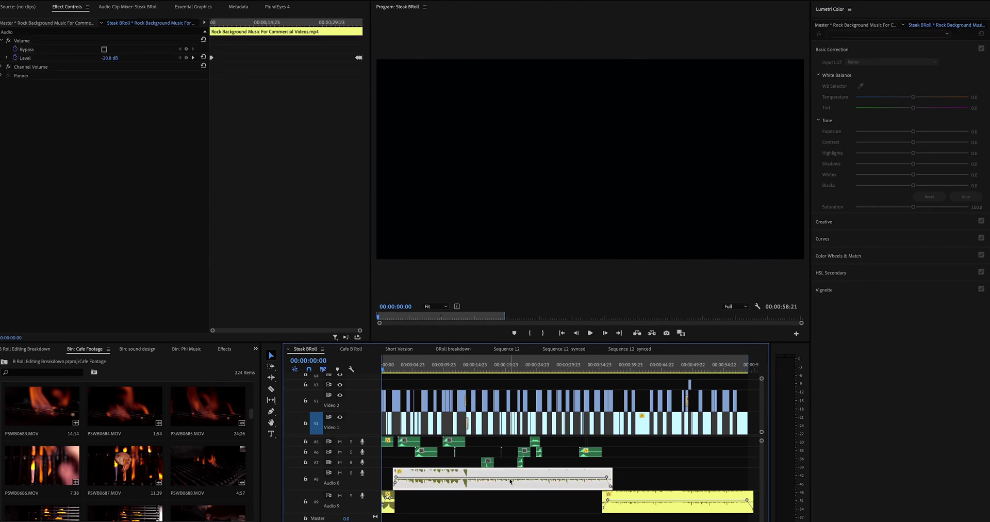
{"action": "left_click", "coordinate": [453, 501]}
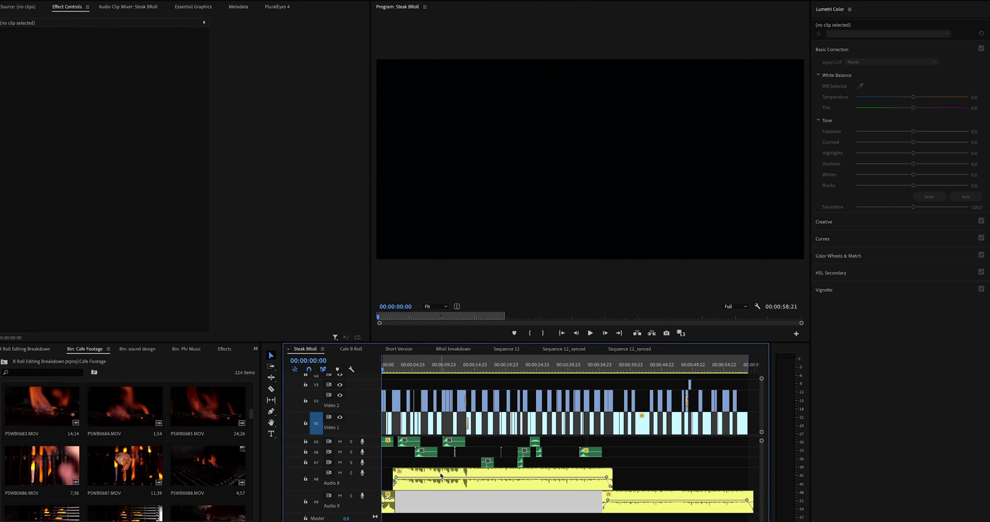
Select all the sound effect clips above the music tracks, then the footage clips on the lower video tracks.
{"action": "scroll", "coordinate": [443, 471], "scroll_direction": "up", "scroll_amount": 3}
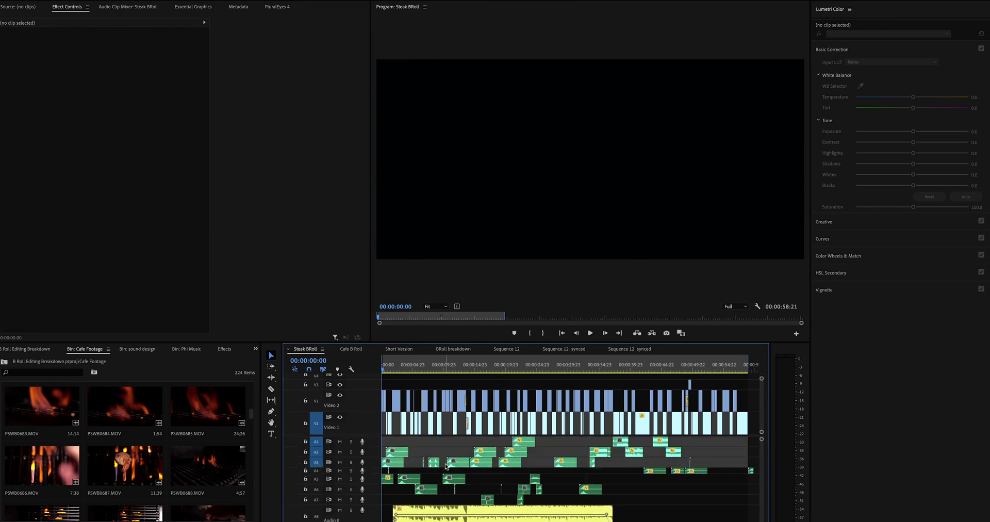
{"action": "left_click_drag", "start_coordinate": [748, 502], "coordinate": [366, 446]}
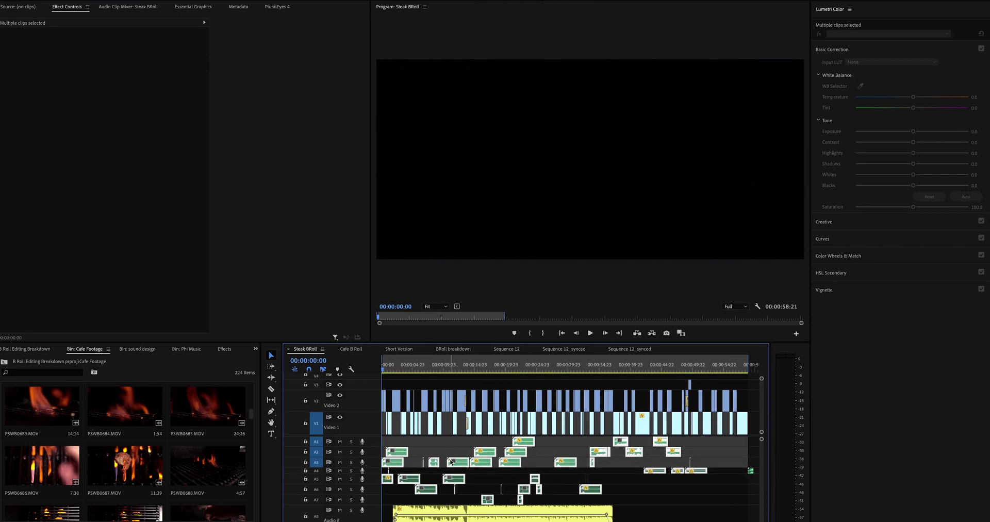
{"action": "left_click_drag", "start_coordinate": [754, 383], "coordinate": [366, 424]}
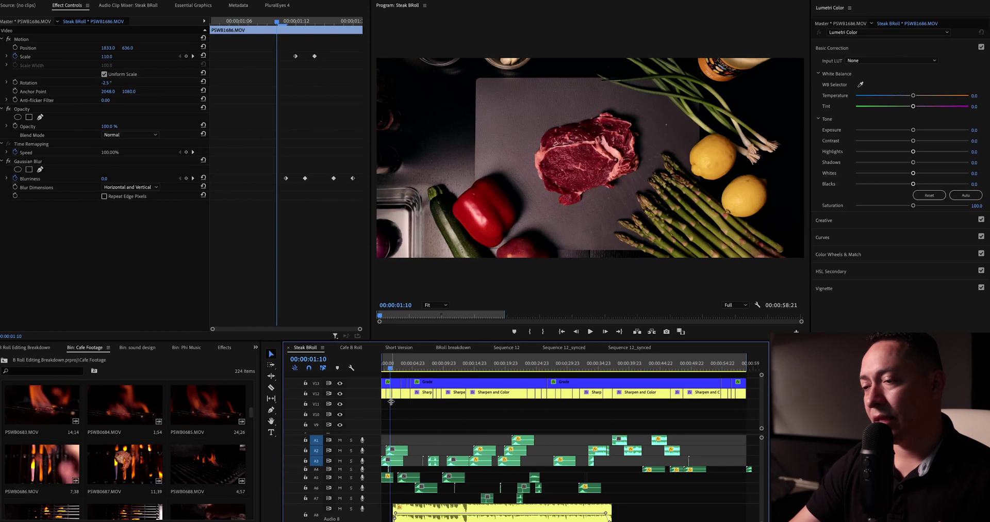
Inspect the first Sharpen and Color adjustment layer on V12 and the first Grade layer on V13, then clear the selection.
{"action": "left_click", "coordinate": [390, 400]}
{"action": "left_click", "coordinate": [391, 393]}
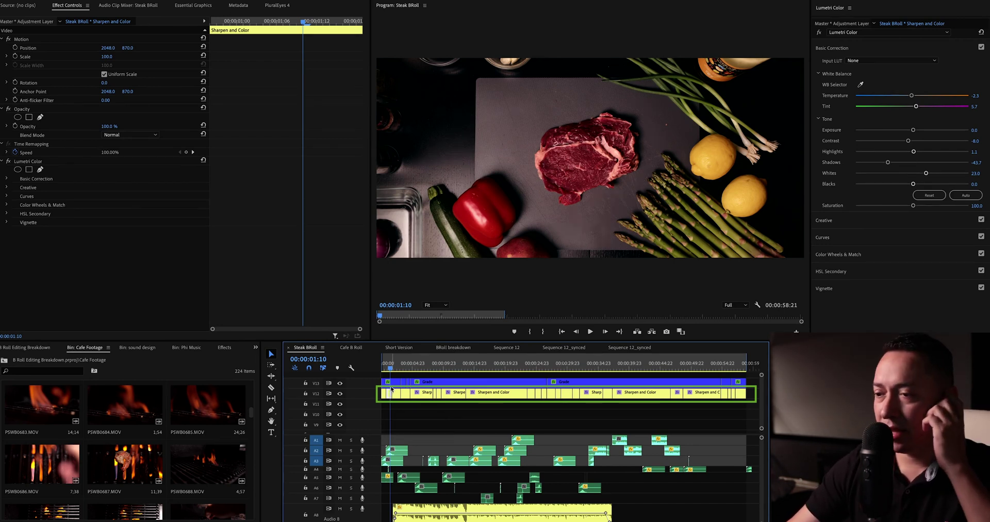
{"action": "left_click", "coordinate": [390, 382]}
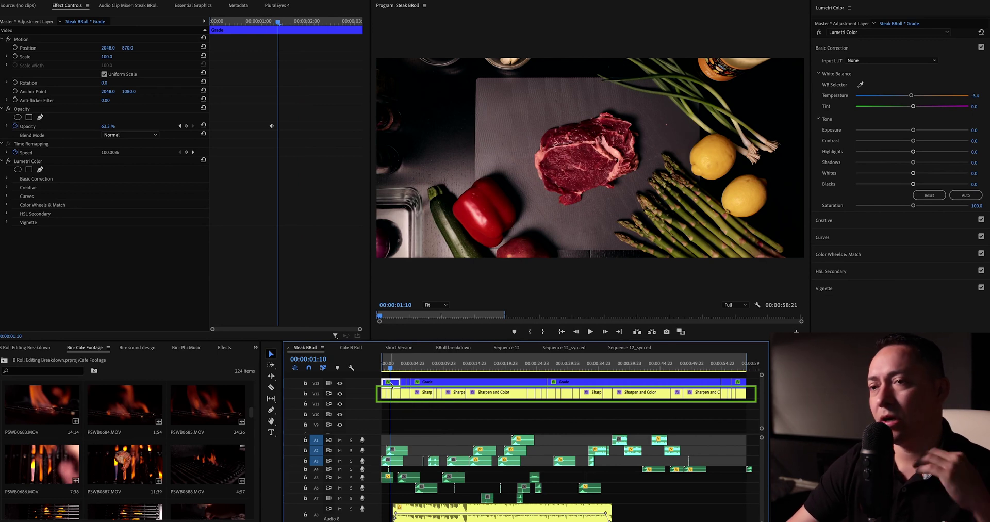
{"action": "left_click", "coordinate": [411, 418]}
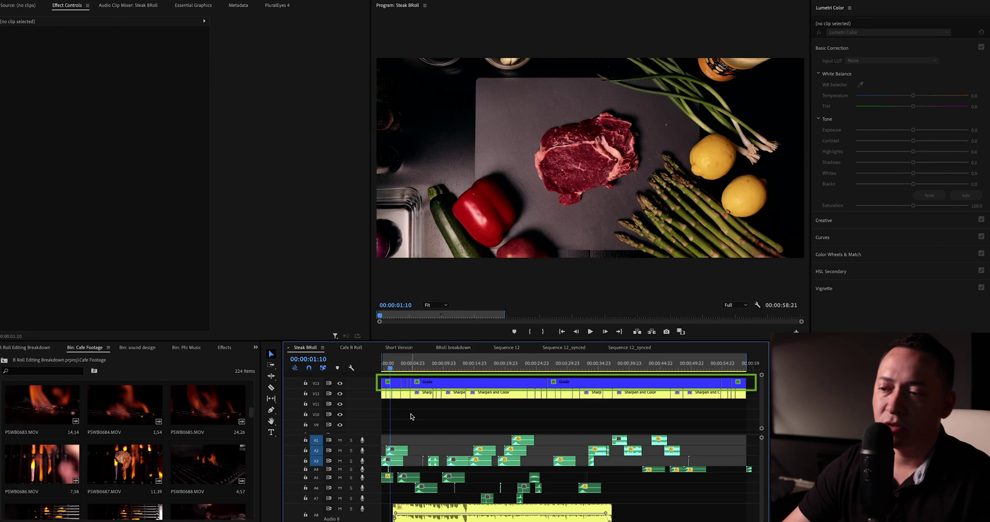
Select the first Grade adjustment layer and go to its previous Opacity keyframe to examine the opacity.
{"action": "left_click", "coordinate": [389, 384]}
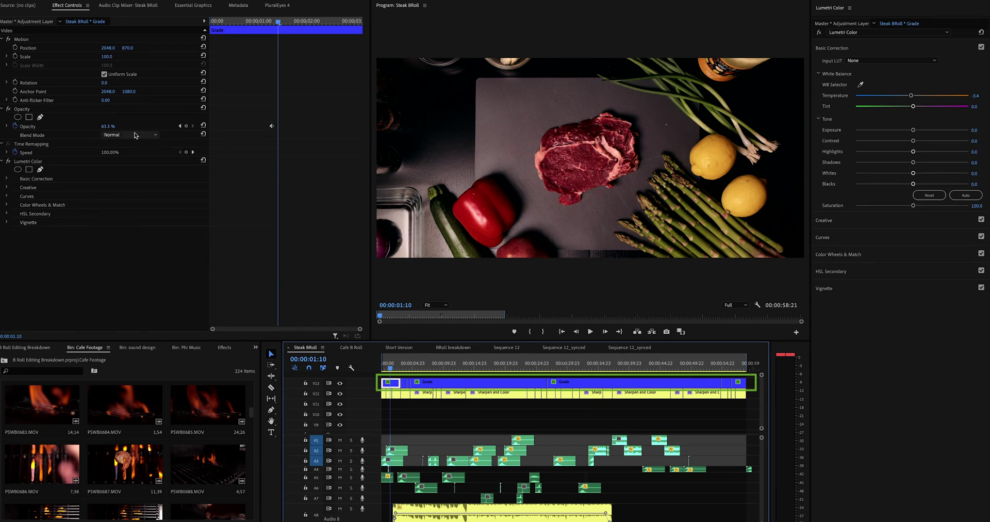
{"action": "left_click", "coordinate": [180, 125]}
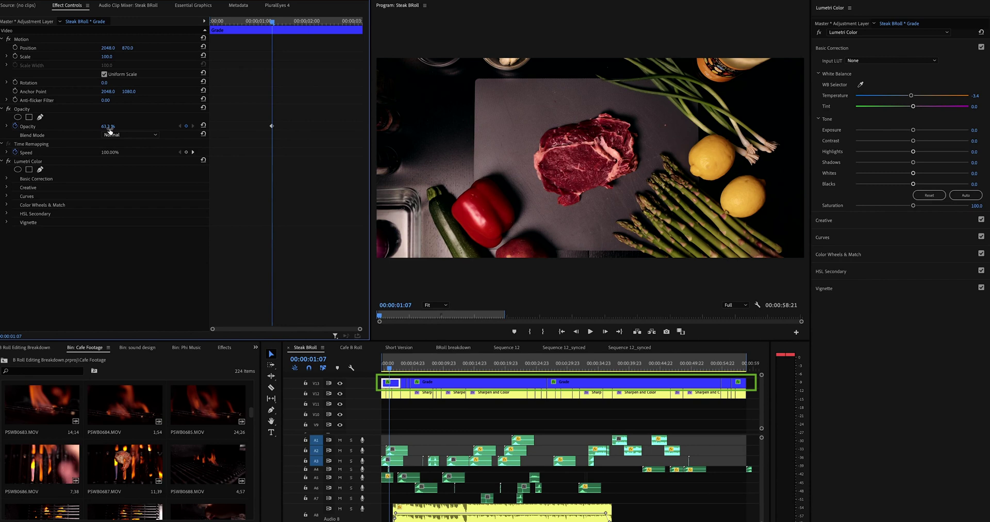
{"action": "left_click_drag", "start_coordinate": [109, 130], "coordinate": [103, 151]}
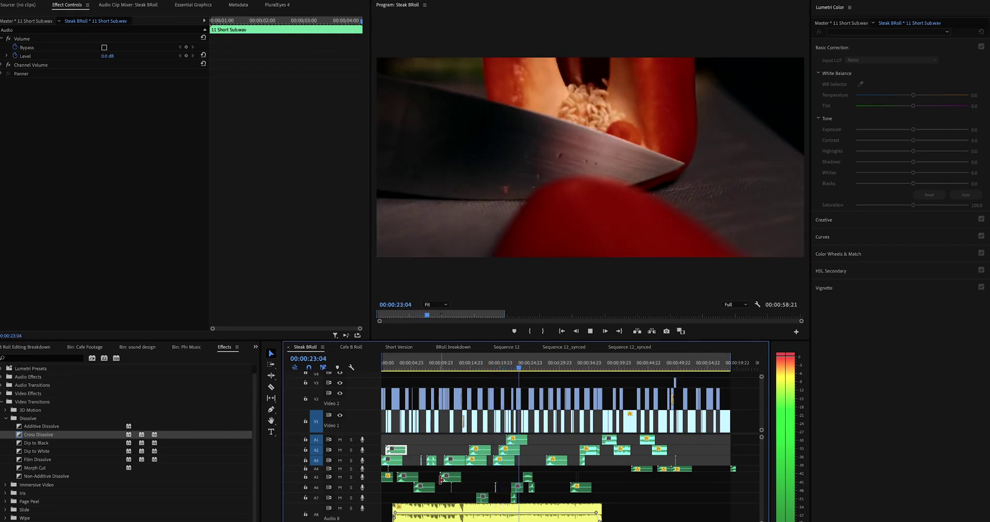
Review the pepper and onion cutting shots by pausing and resuming the sequence playback.
{"action": "key", "text": "space"}
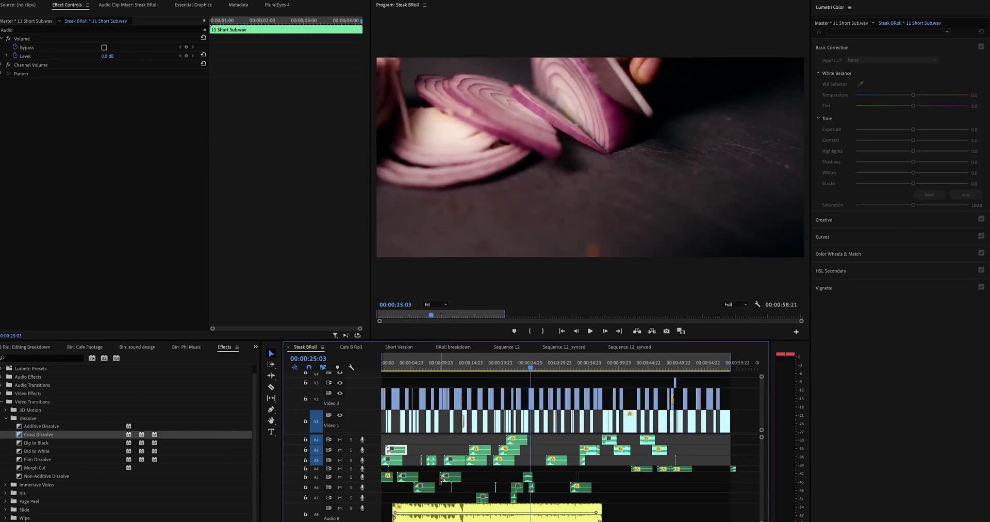
{"action": "key", "text": "space"}
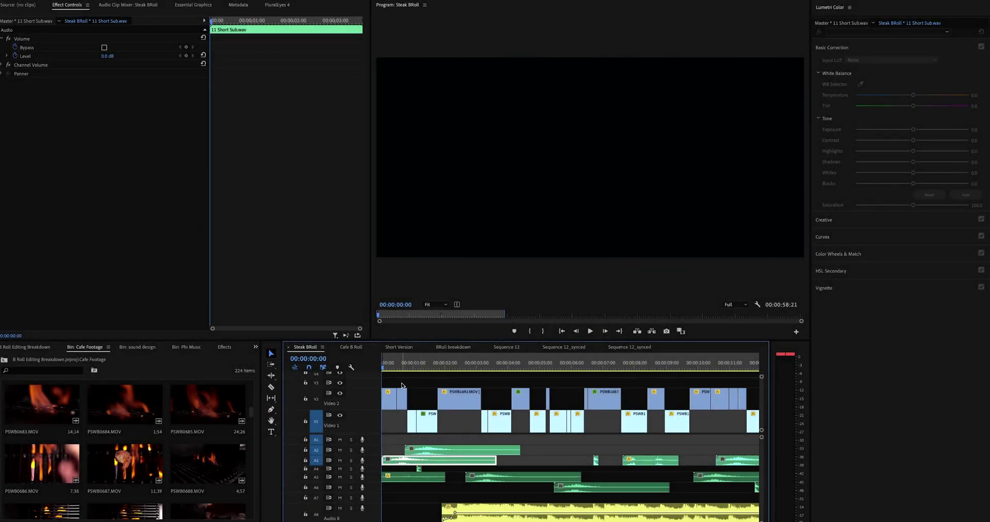
Apply the Film Dissolve video transition to the start of the first clip on V2.
{"action": "key", "text": "shift+7"}
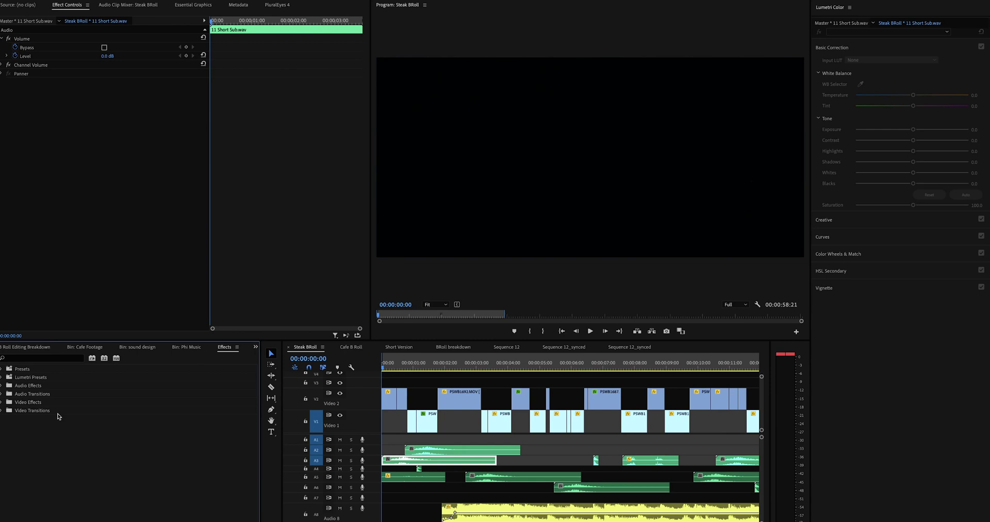
{"action": "left_click", "coordinate": [3, 411]}
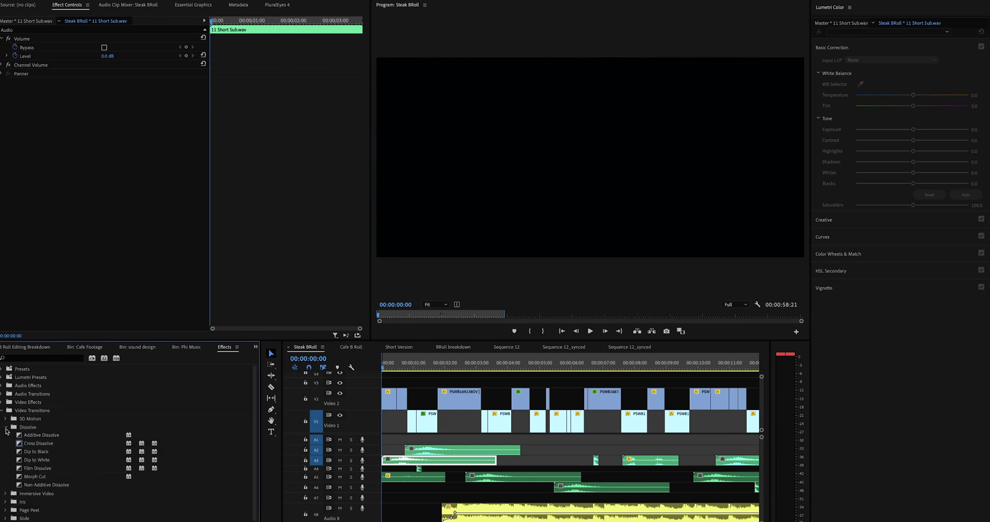
{"action": "scroll", "coordinate": [44, 448], "scroll_direction": "down", "scroll_amount": 1}
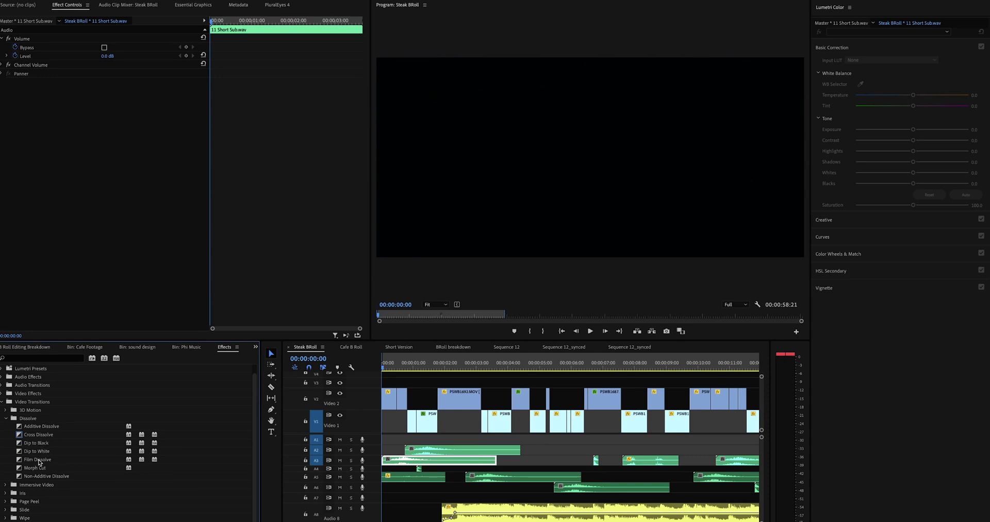
{"action": "left_click_drag", "start_coordinate": [39, 461], "coordinate": [387, 401]}
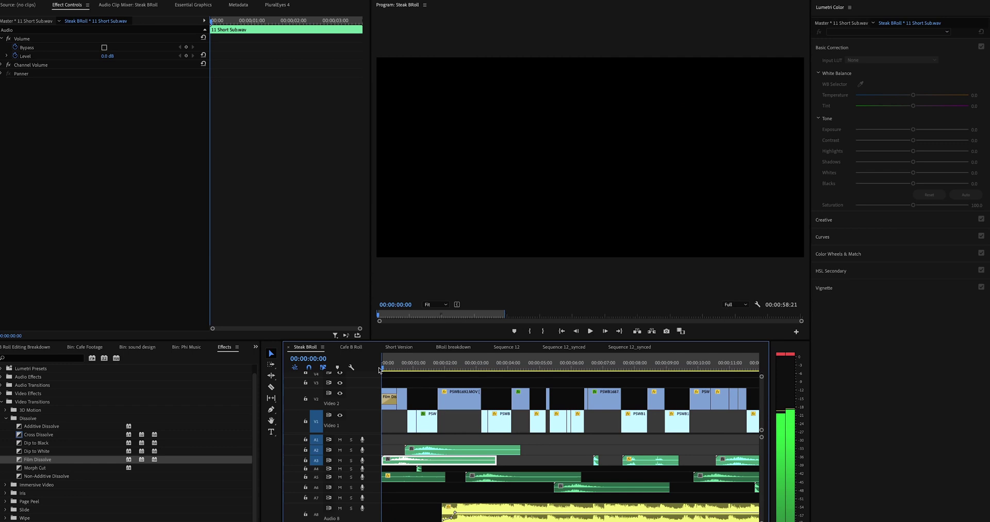
Inspect the duration of the Film Dissolve on the first V2 clip, then remove the transition.
{"action": "left_click", "coordinate": [389, 401]}
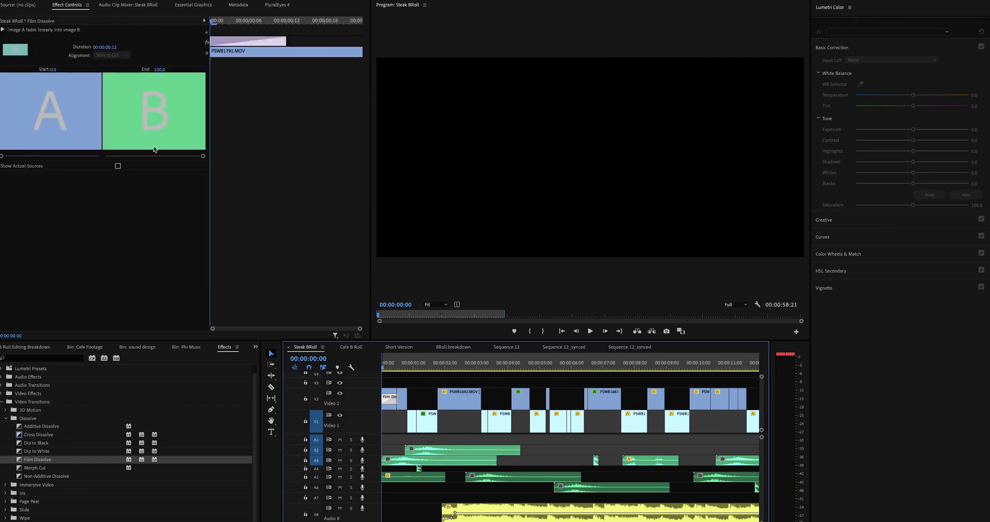
{"action": "left_click", "coordinate": [114, 48]}
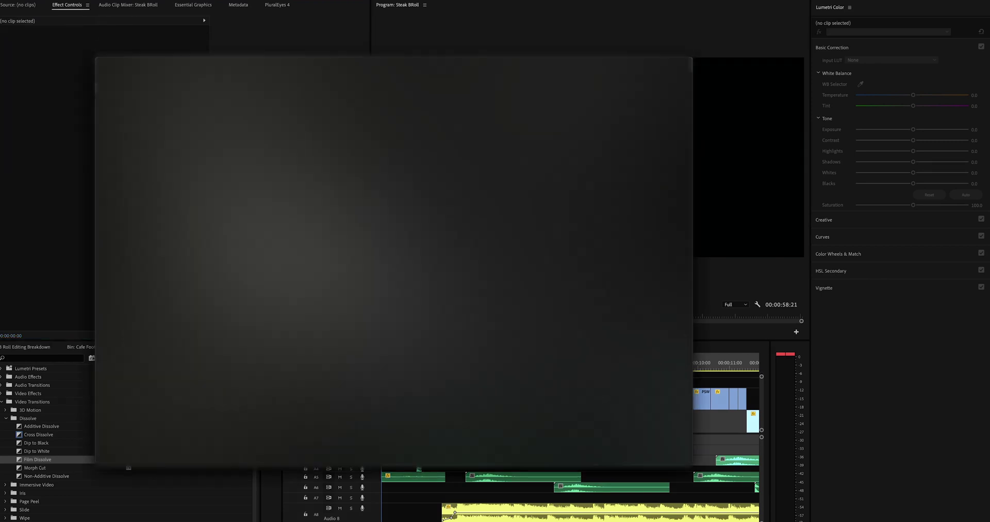
{"action": "left_click", "coordinate": [360, 357]}
{"action": "key", "text": "Delete"}
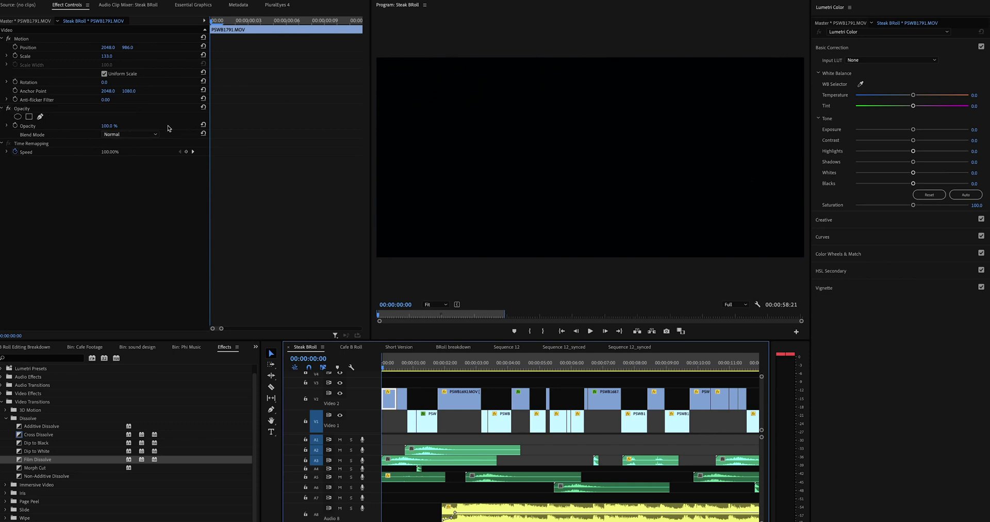
Keyframe the opacity of PSWB1791.MOV from 0% at its first frame to 100% at 00:00:00:11, then scrub over the fade.
{"action": "left_click", "coordinate": [15, 127]}
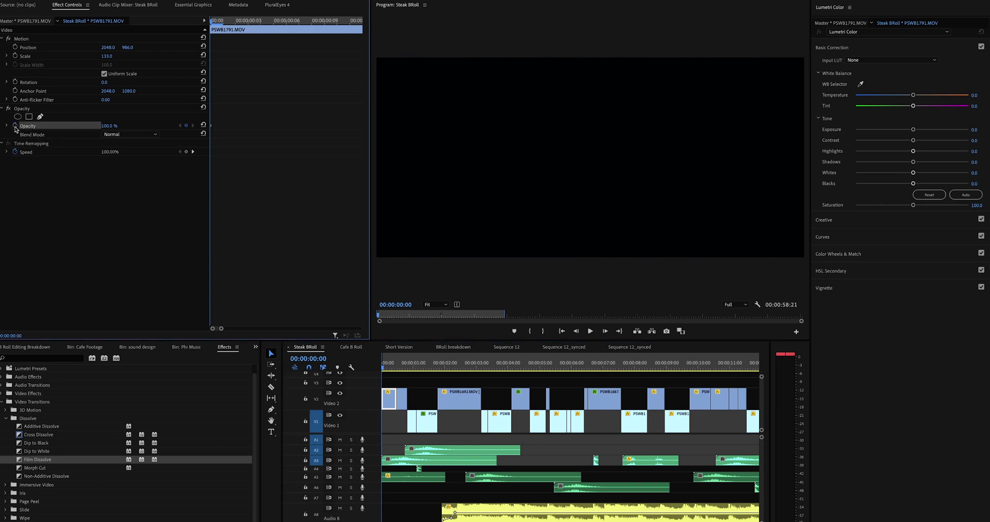
{"action": "left_click_drag", "start_coordinate": [110, 127], "coordinate": [98, 126]}
{"action": "key", "text": "space"}
{"action": "key", "text": "space"}
{"action": "left_click", "coordinate": [395, 367]}
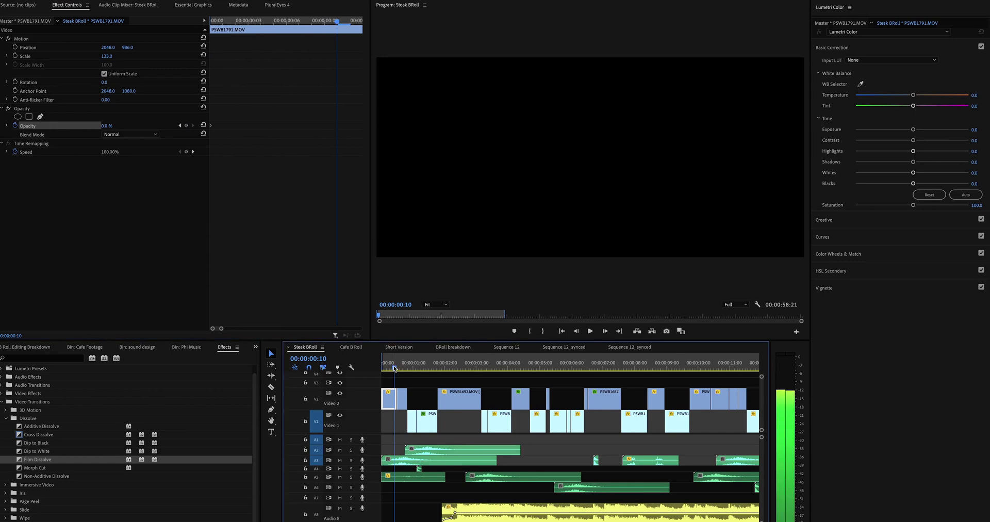
{"action": "key", "text": "Right"}
{"action": "mouse_move", "coordinate": [106, 126]}
{"action": "left_mouse_down"}
{"action": "mouse_move", "coordinate": [149, 126]}
{"action": "mouse_move", "coordinate": [82, 127]}
{"action": "mouse_move", "coordinate": [134, 126]}
{"action": "mouse_move", "coordinate": [113, 127]}
{"action": "left_mouse_up"}
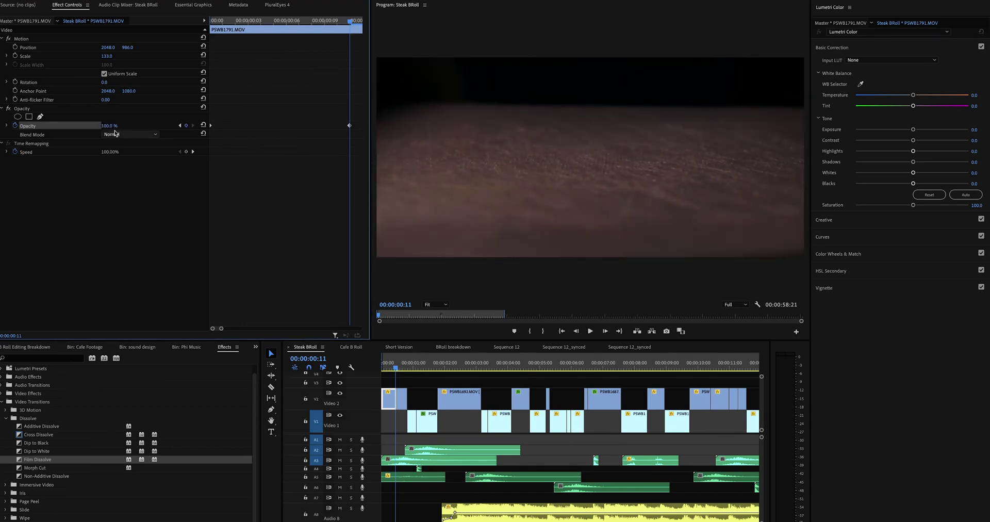
{"action": "left_click_drag", "start_coordinate": [400, 369], "coordinate": [397, 370]}
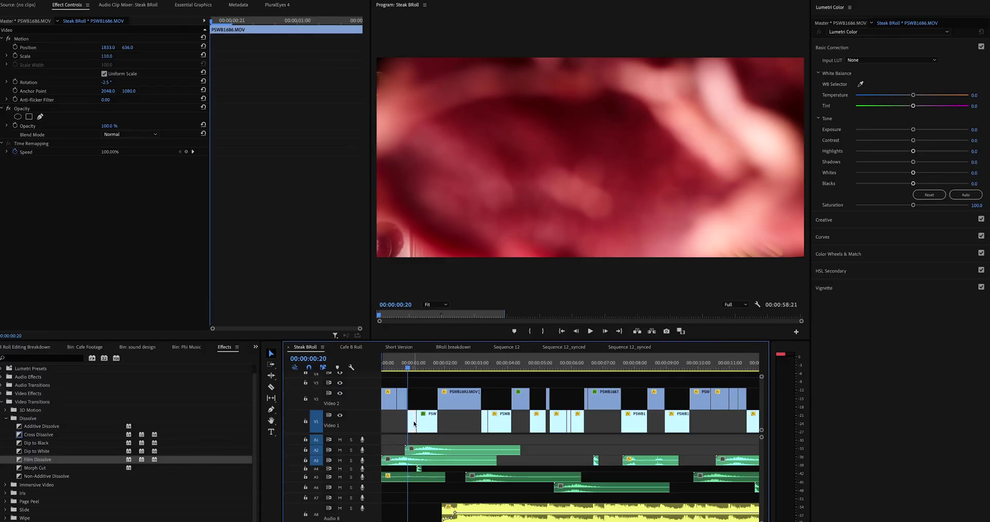
Select the PSWB1686.MOV clip at 00:00:01:03, check its Clip Speed/Duration settings, and play the shot.
{"action": "left_click", "coordinate": [415, 368]}
{"action": "left_click", "coordinate": [416, 369]}
{"action": "left_click", "coordinate": [425, 426]}
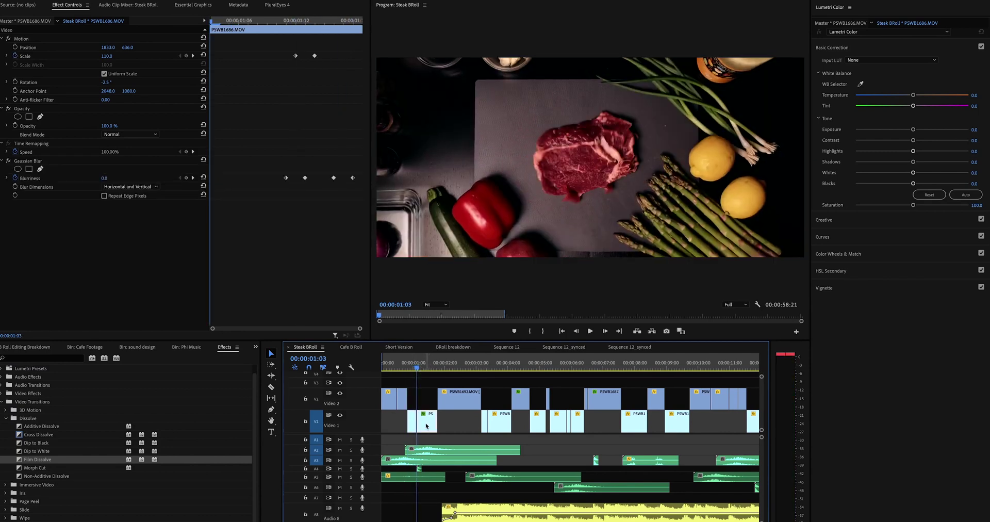
{"action": "key", "text": "ctrl+r"}
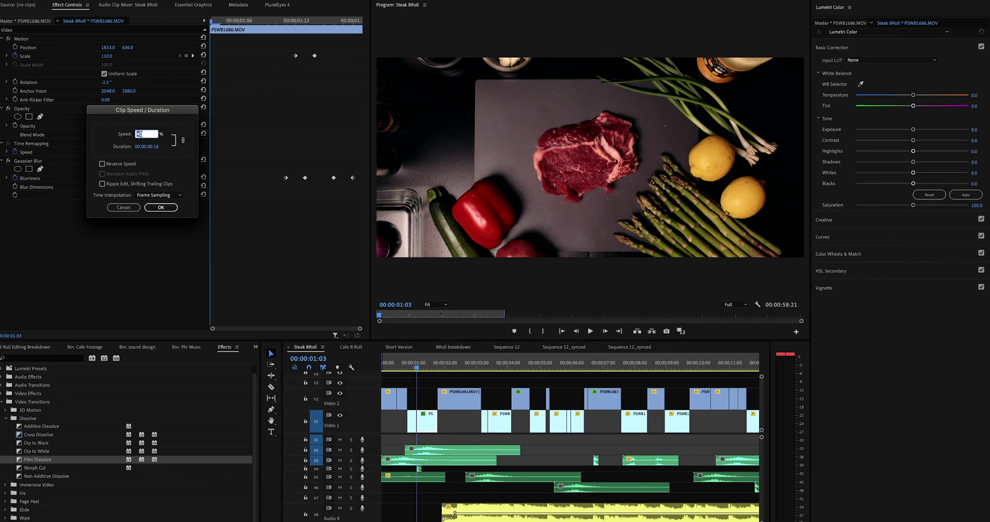
{"action": "key", "text": "Return"}
{"action": "key", "text": "space"}
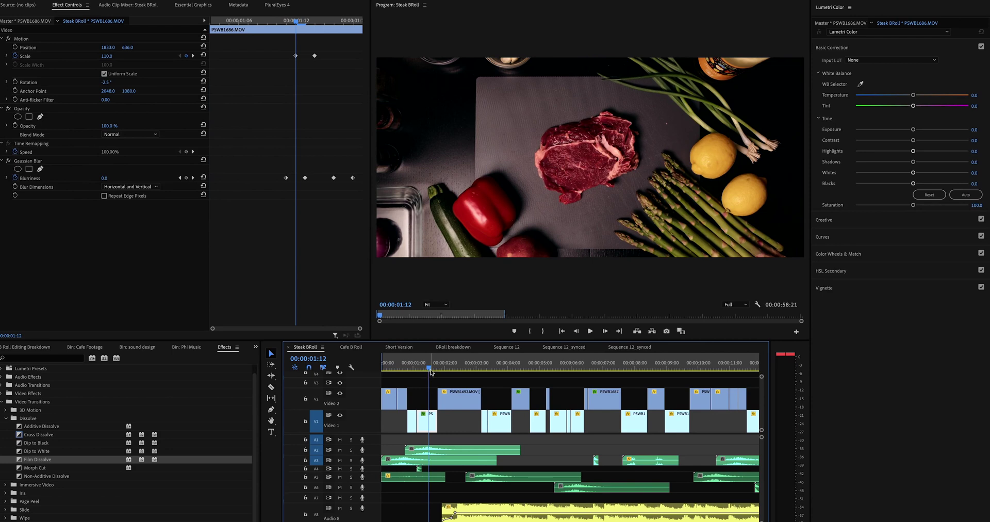
Examine the Scale and Gaussian Blur keyframes of PSWB1686.MOV frame by frame from 00:00:01:12 into the following clip.
{"action": "left_click_drag", "start_coordinate": [432, 371], "coordinate": [429, 371]}
{"action": "key", "text": "Right"}
{"action": "key", "text": "Right"}
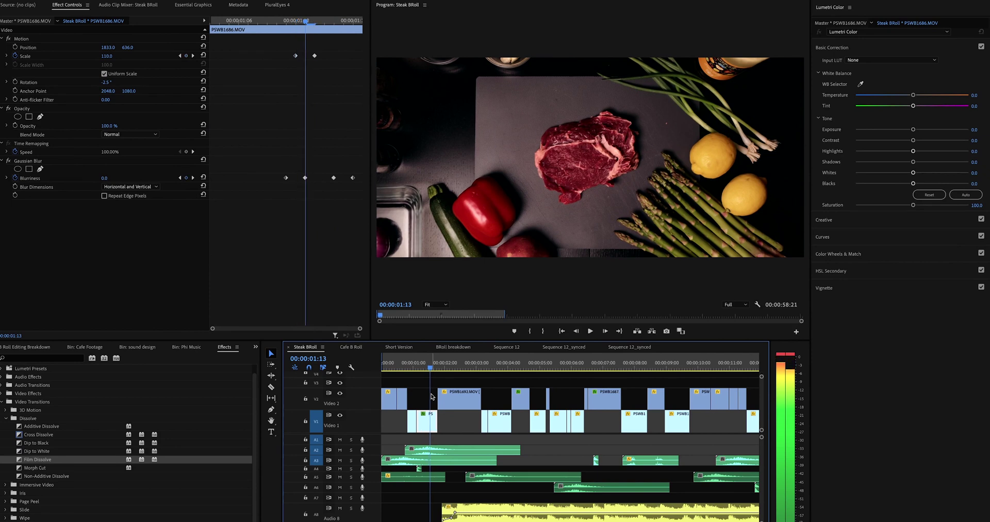
{"action": "key", "text": "Right"}
{"action": "key", "text": "Right"}
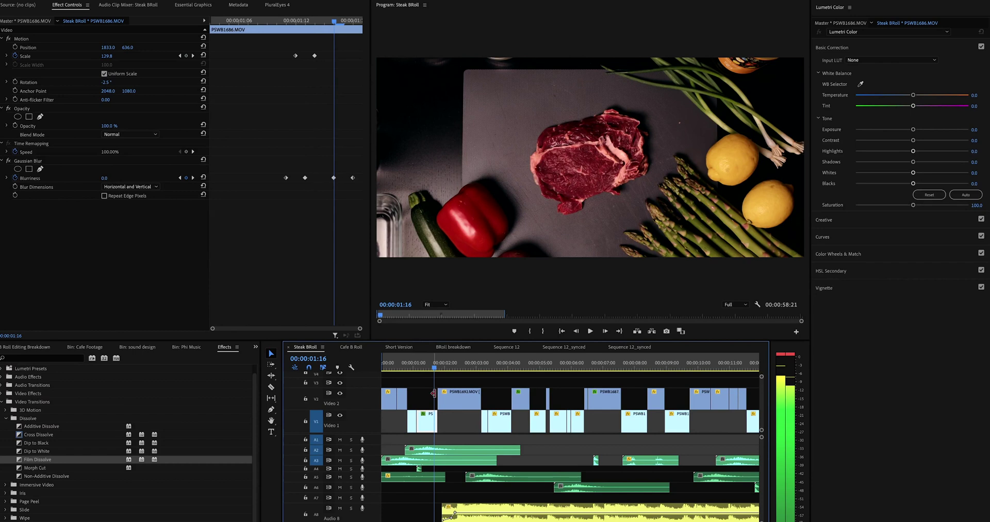
{"action": "left_click", "coordinate": [436, 372]}
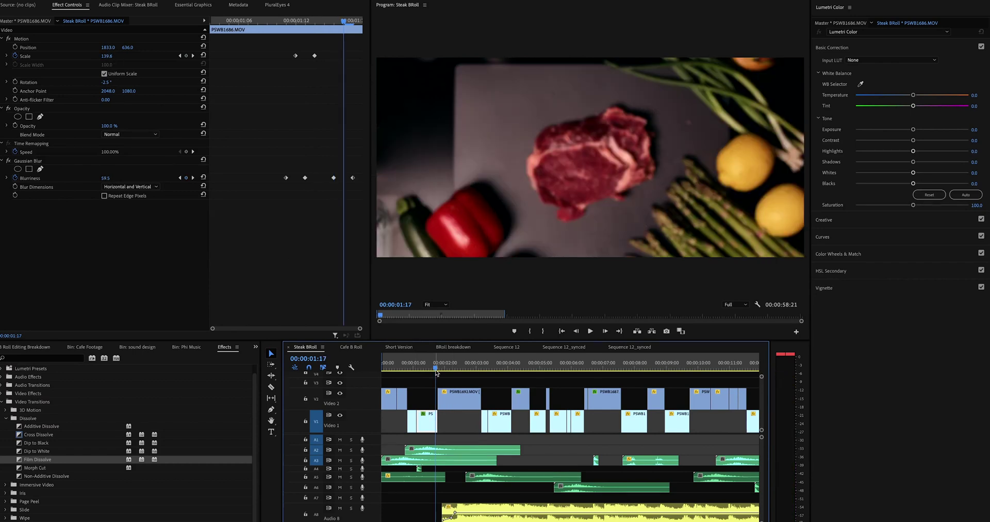
{"action": "key", "text": "Right"}
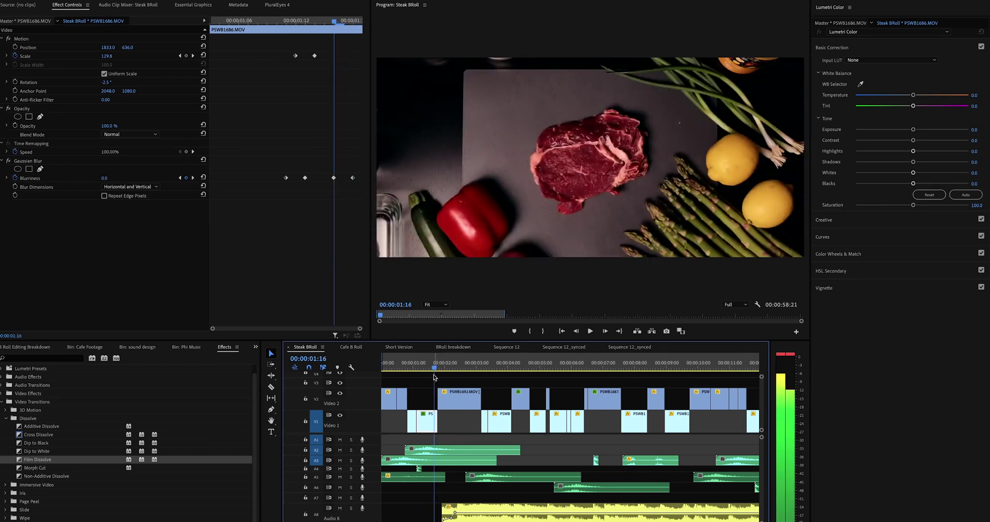
{"action": "key", "text": "Right"}
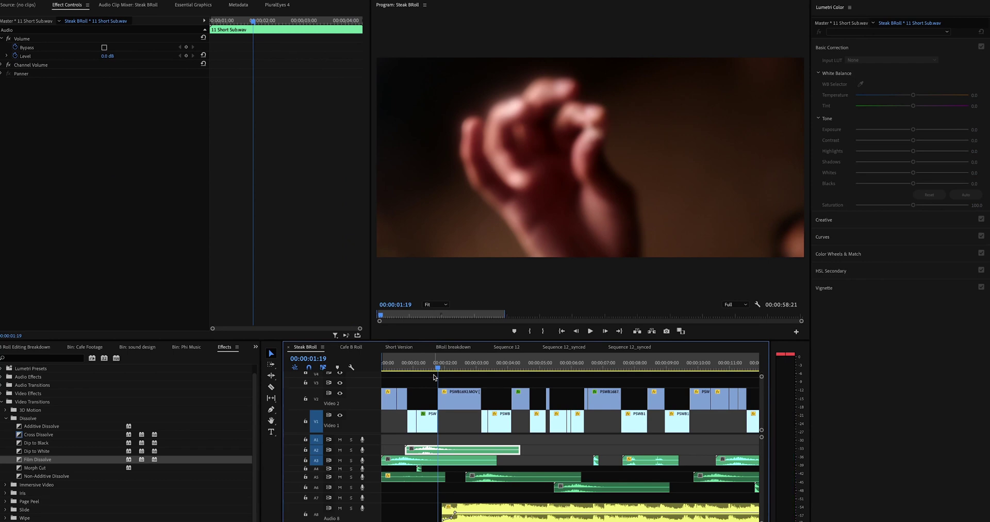
Select PSWB1692.MOV on V2 and check its Clip Speed/Duration settings without changing them.
{"action": "left_click", "coordinate": [444, 401]}
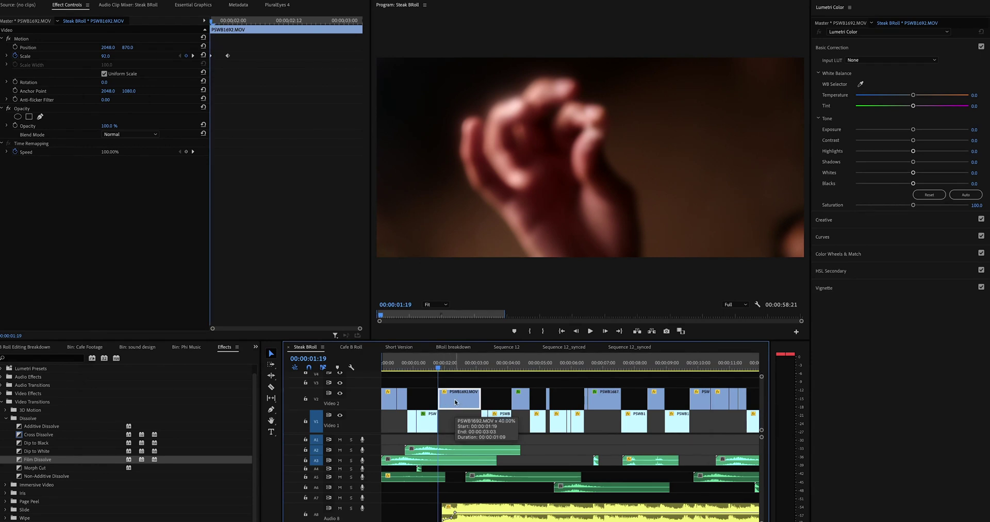
{"action": "key", "text": "ctrl+r"}
{"action": "key", "text": "Escape"}
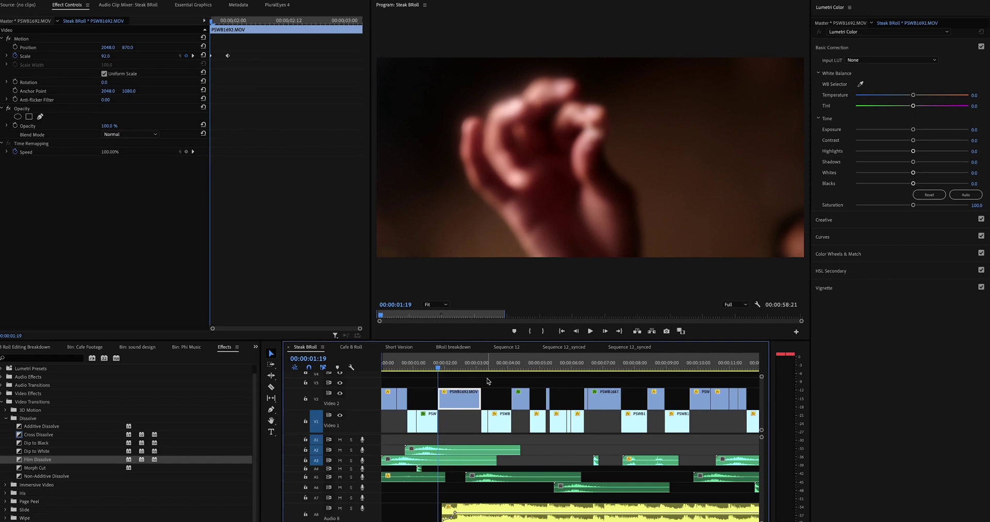
{"action": "key", "text": "super+r"}
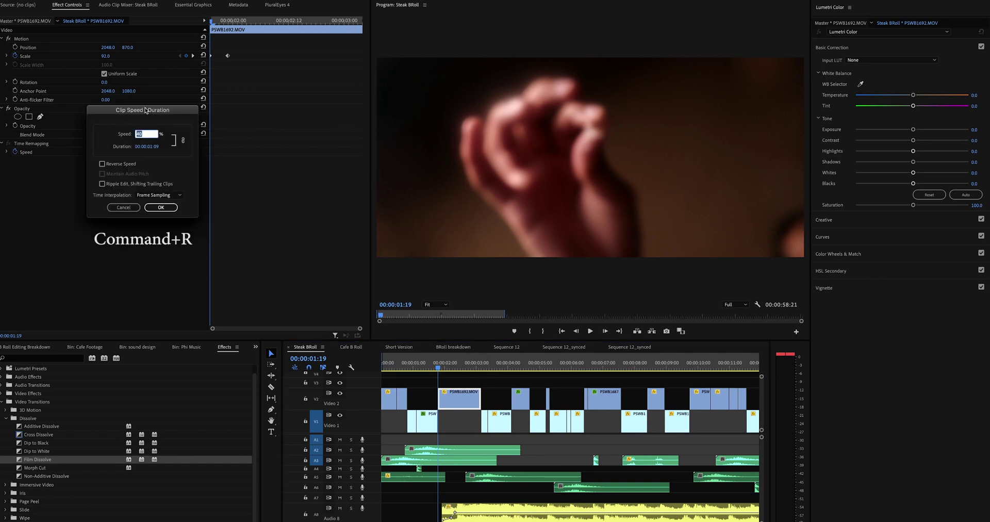
{"action": "key", "text": "Escape"}
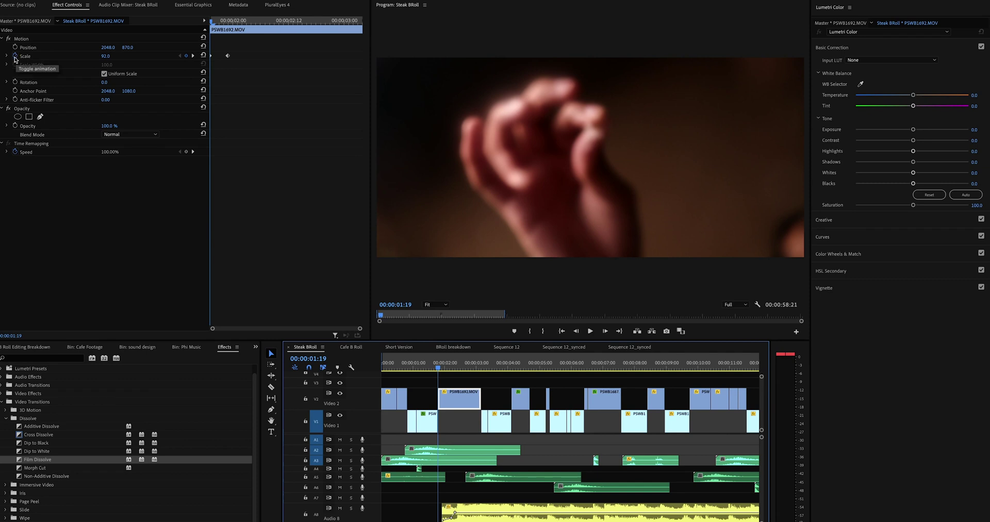
Compare the two Scale keyframes of PSWB1692.MOV, then step through its opening zoom frame by frame.
{"action": "left_click", "coordinate": [194, 57]}
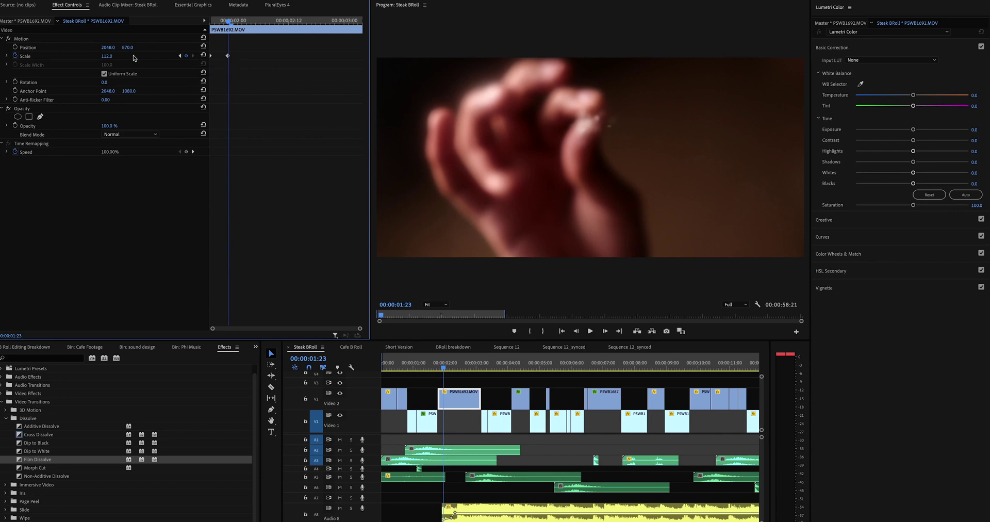
{"action": "left_click", "coordinate": [179, 56]}
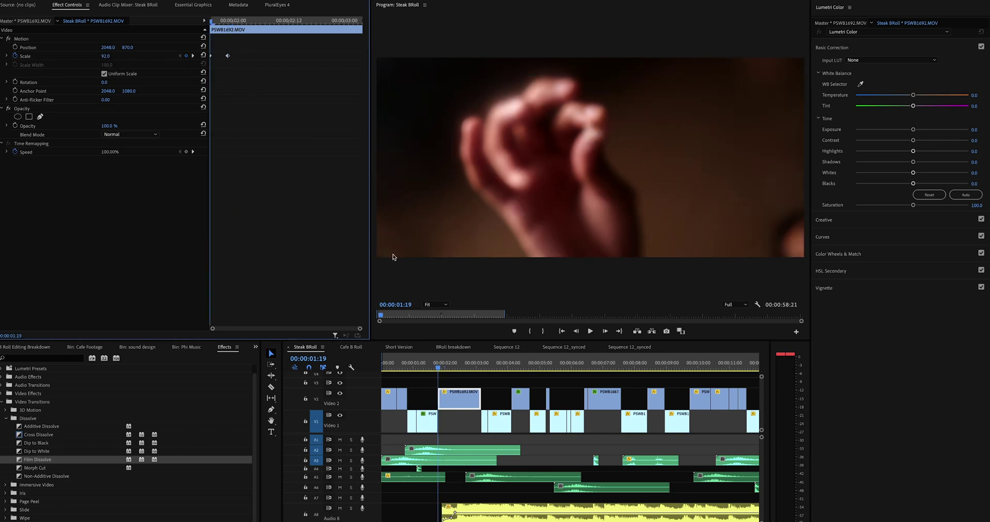
{"action": "key", "text": "Right"}
{"action": "key", "text": "Right"}
{"action": "key", "text": "Right"}
{"action": "key", "text": "Left"}
{"action": "key", "text": "Right"}
{"action": "key", "text": "Right"}
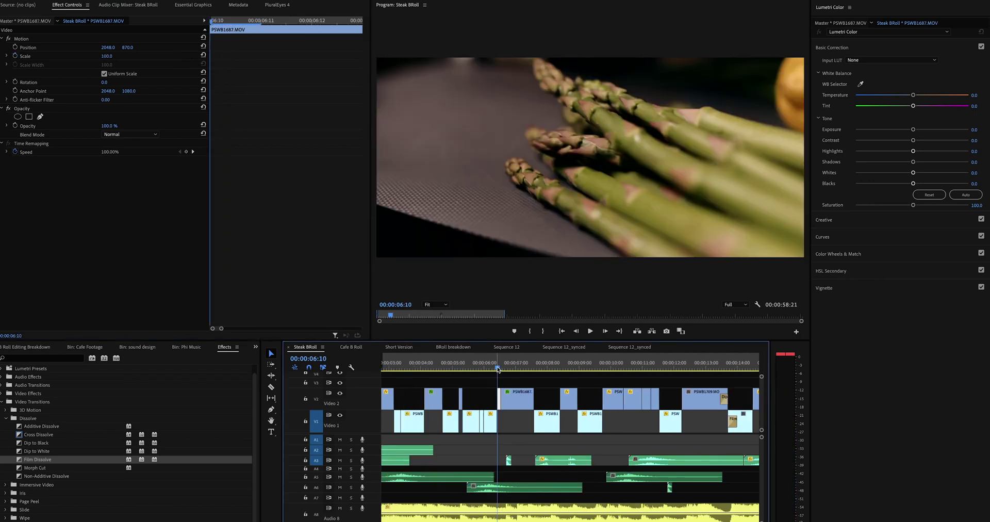
Set the speed of the short PSWB1687.MOV clip at 00:00:06:10 to 200%.
{"action": "left_click_drag", "start_coordinate": [498, 369], "coordinate": [498, 369]}
{"action": "key", "text": "ctrl+r"}
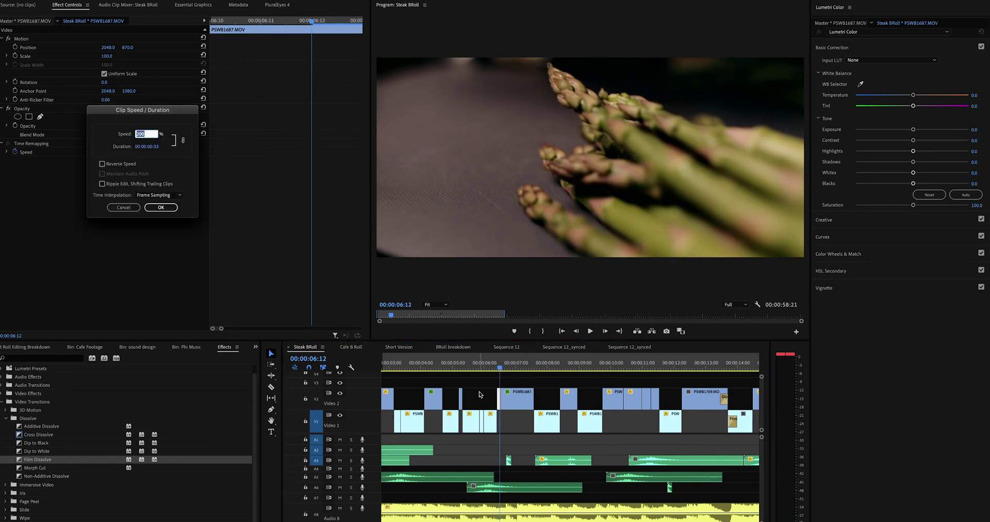
{"action": "type", "text": "200"}
{"action": "key", "text": "Return"}
Check the Clip Speed/Duration of the longer PSWB1687.MOV clip at 00:00:06:13 and preview it through to its end.
{"action": "key", "text": "space"}
{"action": "left_click", "coordinate": [508, 401]}
{"action": "key", "text": "ctrl+r"}
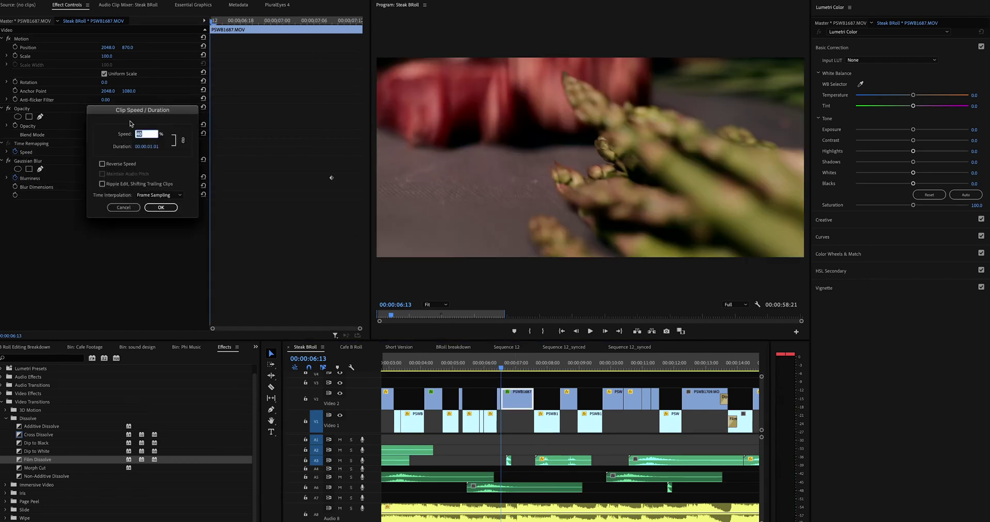
{"action": "key", "text": "Return"}
{"action": "key", "text": "space"}
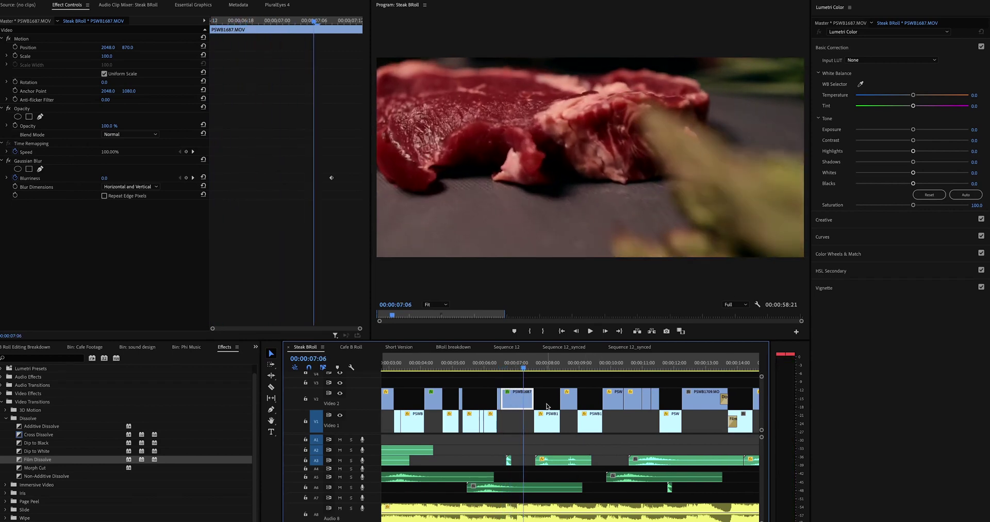
{"action": "left_click_drag", "start_coordinate": [526, 368], "coordinate": [535, 369]}
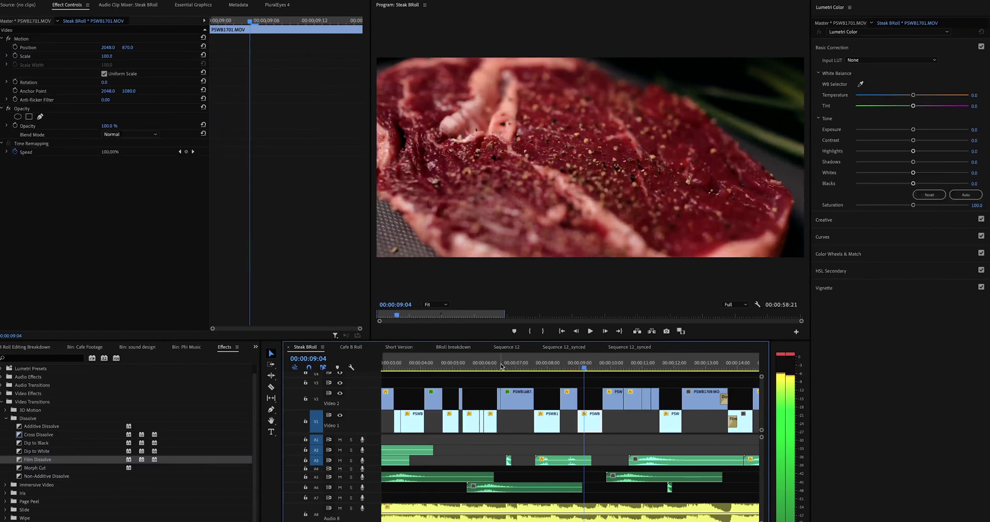
Scrub from about 00:00:07:00 to 00:00:09:15 to review the pepper-grinding and seasoned steak shots.
{"action": "left_click", "coordinate": [517, 366]}
{"action": "left_click_drag", "start_coordinate": [517, 367], "coordinate": [539, 372]}
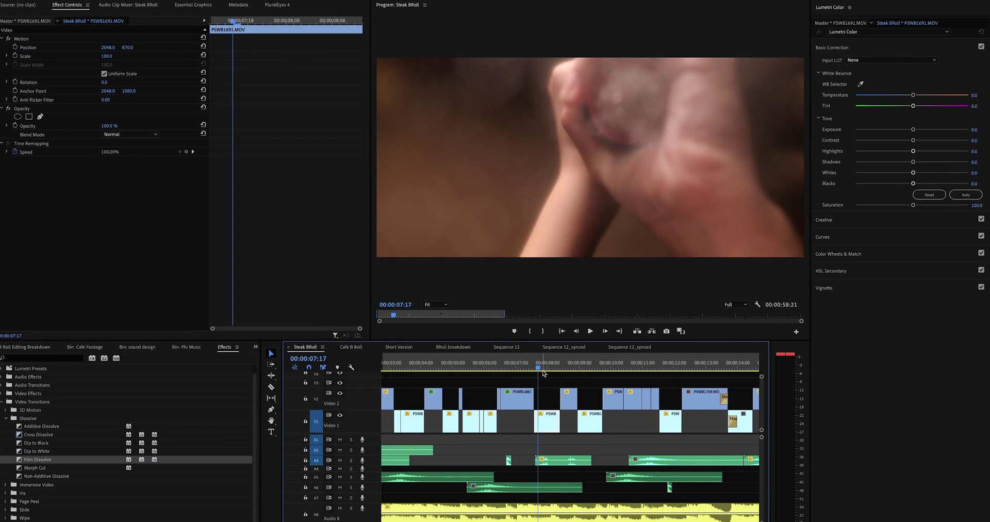
{"action": "left_click", "coordinate": [557, 368]}
{"action": "left_click_drag", "start_coordinate": [558, 369], "coordinate": [565, 370]}
{"action": "scroll", "coordinate": [571, 386], "scroll_direction": "down", "scroll_amount": 2}
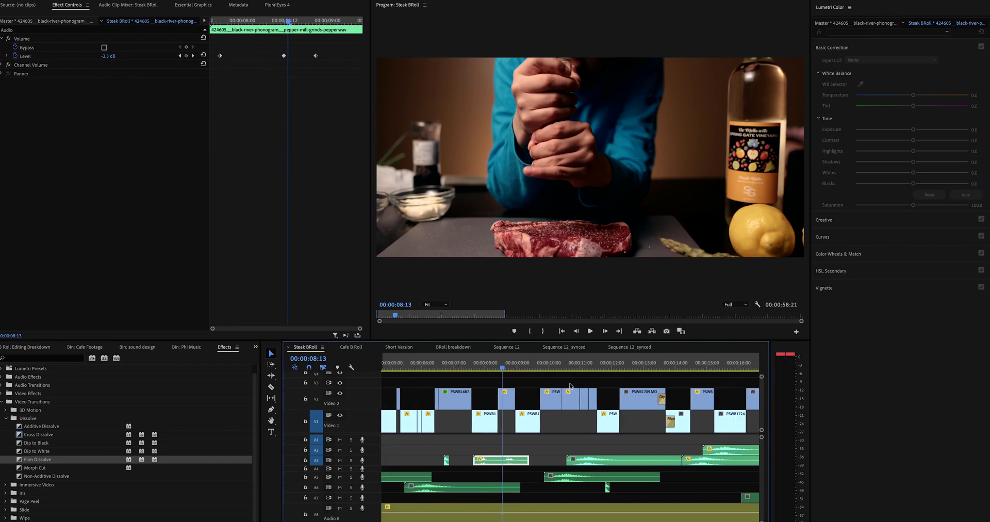
{"action": "scroll", "coordinate": [488, 385], "scroll_direction": "up", "scroll_amount": 1}
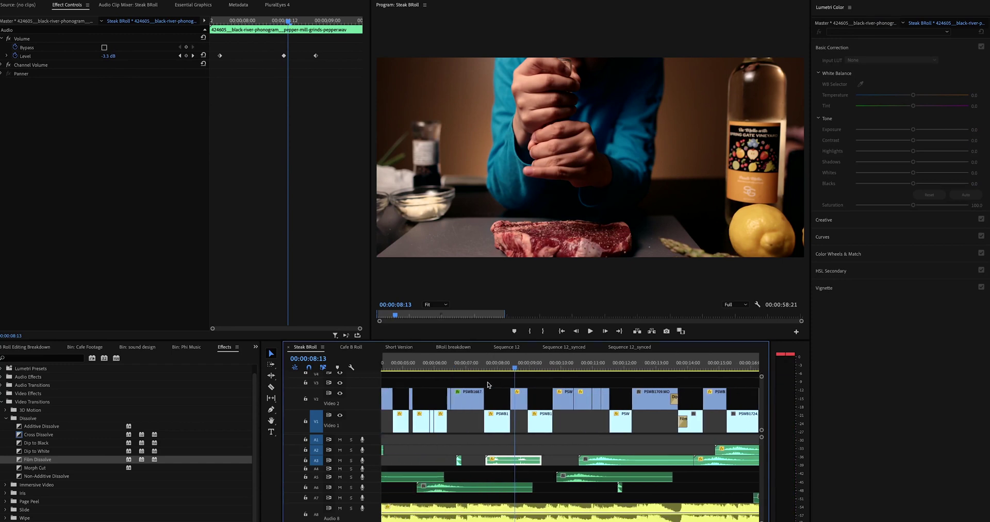
{"action": "left_click_drag", "start_coordinate": [519, 369], "coordinate": [532, 370]}
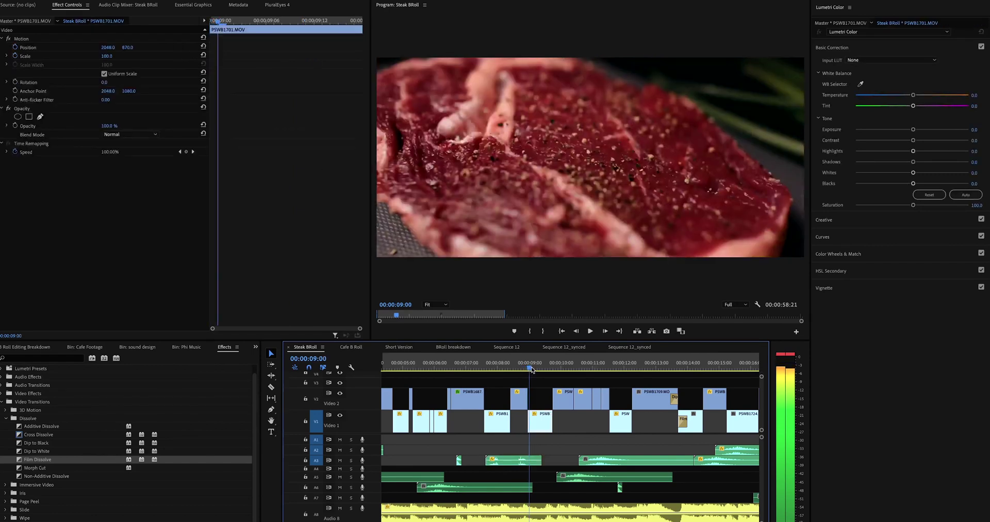
{"action": "left_click_drag", "start_coordinate": [532, 370], "coordinate": [552, 370]}
{"action": "scroll", "coordinate": [562, 379], "scroll_direction": "down", "scroll_amount": 5}
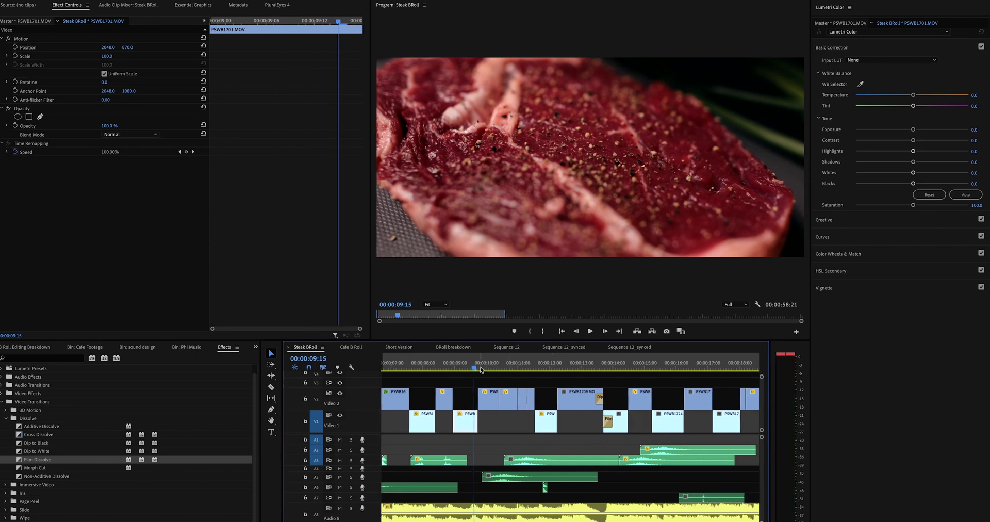
Check the Clip Speed/Duration of the first PSWB1707.MOV clip at the knife-block shot and preview it through to 00:00:10:10.
{"action": "left_click", "coordinate": [481, 369]}
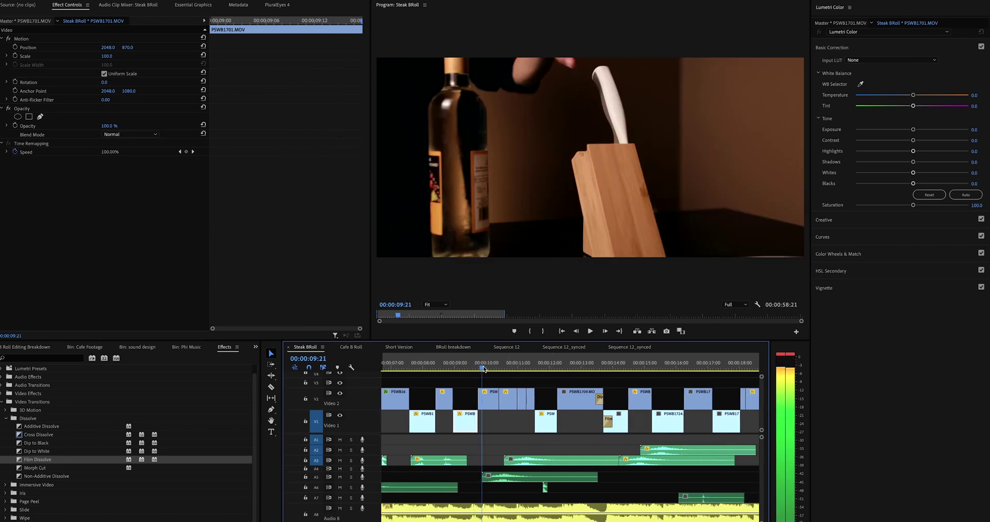
{"action": "left_click", "coordinate": [484, 398]}
{"action": "scroll", "coordinate": [483, 396], "scroll_direction": "up", "scroll_amount": 3}
{"action": "key", "text": "ctrl+r"}
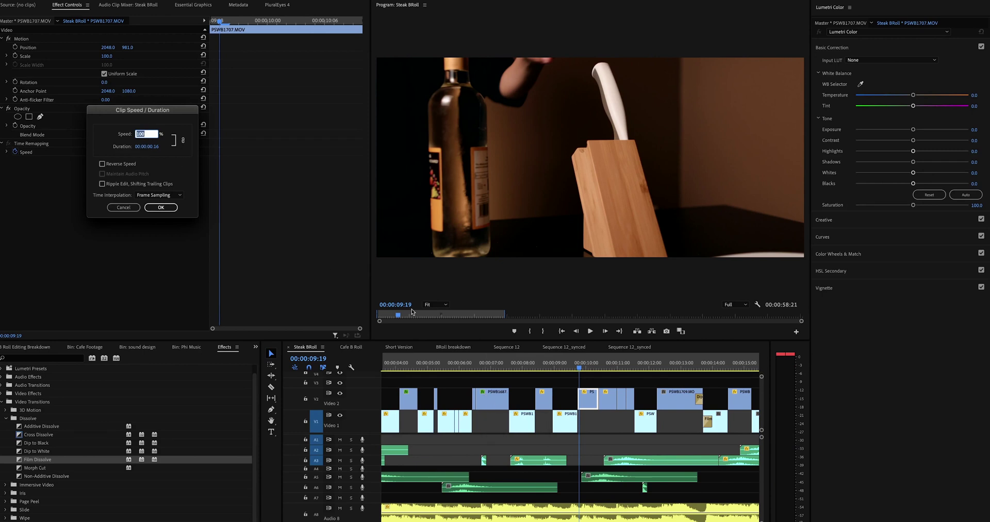
{"action": "key", "text": "Escape"}
{"action": "key", "text": "space"}
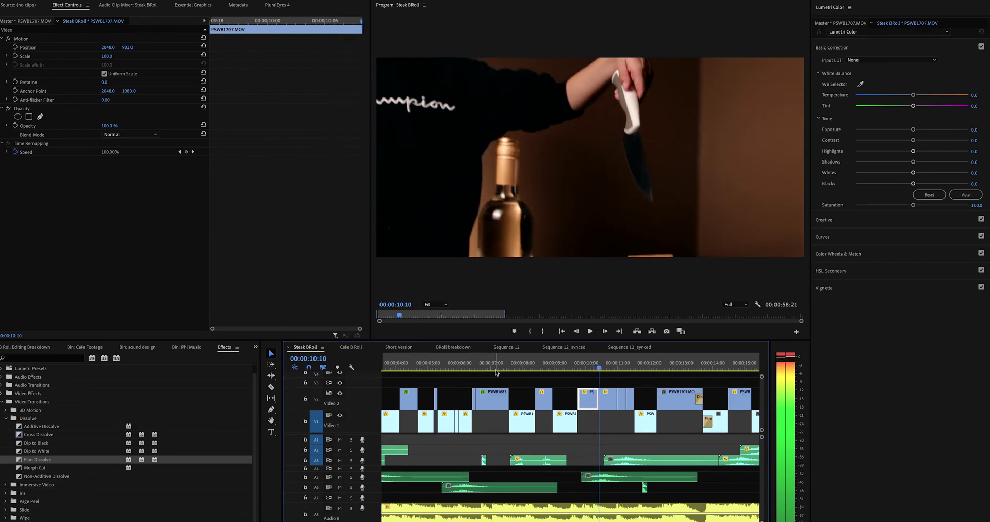
Check the Clip Speed/Duration of the second PSWB1707.MOV clip at 00:00:10:10 and play on to 00:00:11:07.
{"action": "left_click", "coordinate": [603, 396]}
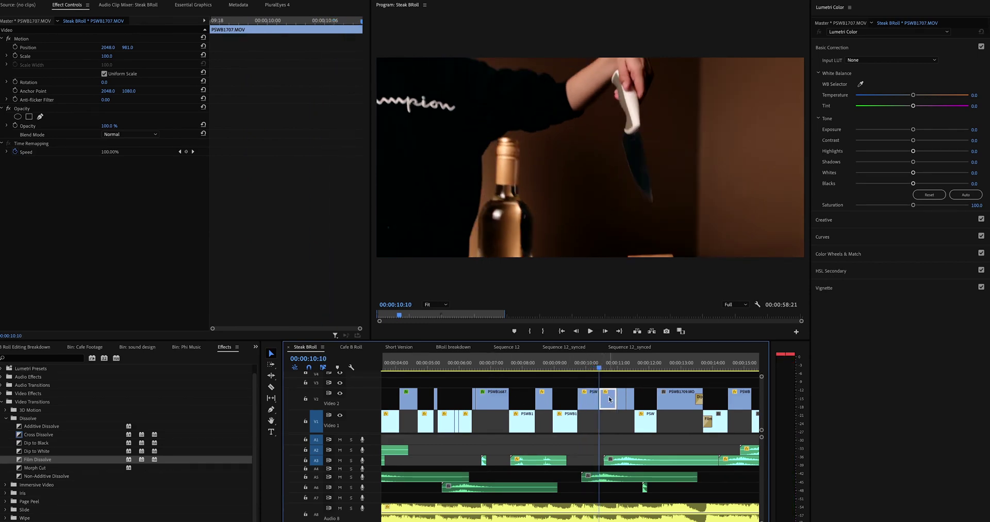
{"action": "scroll", "coordinate": [608, 398], "scroll_direction": "up", "scroll_amount": 1}
{"action": "key", "text": "ctrl+r"}
{"action": "key", "text": "Escape"}
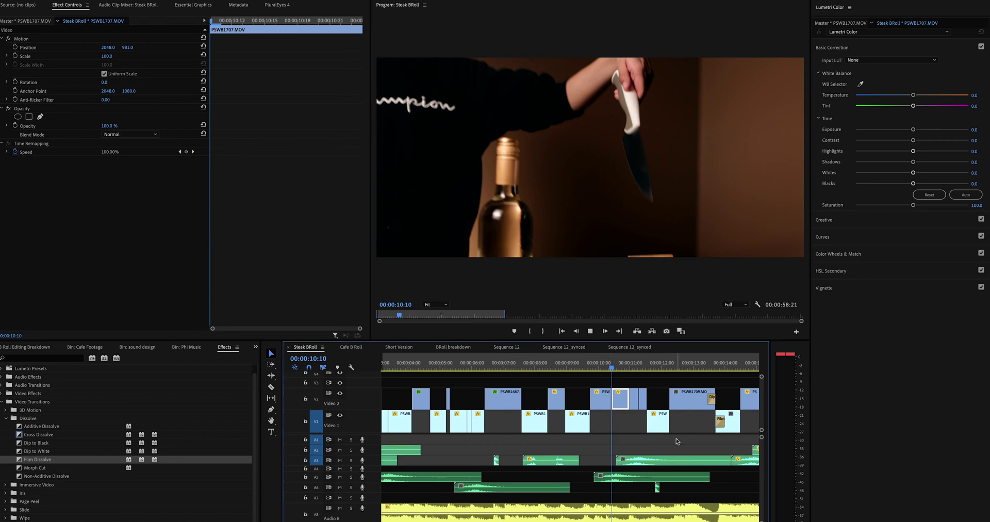
{"action": "key", "text": "space"}
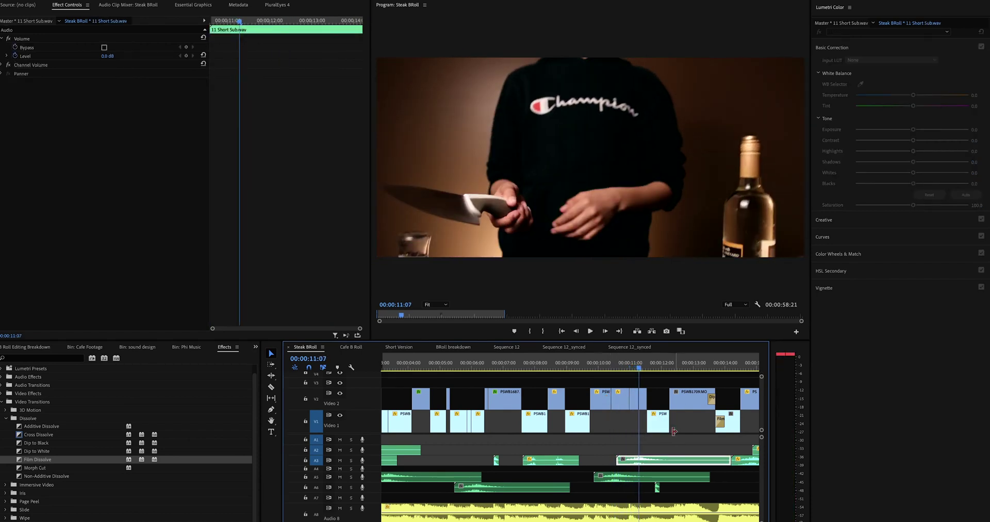
Check the Clip Speed/Duration of the short PSWB1707.MOV clip starting at 00:00:11:00.
{"action": "left_click", "coordinate": [631, 397]}
{"action": "key", "text": "ctrl+r"}
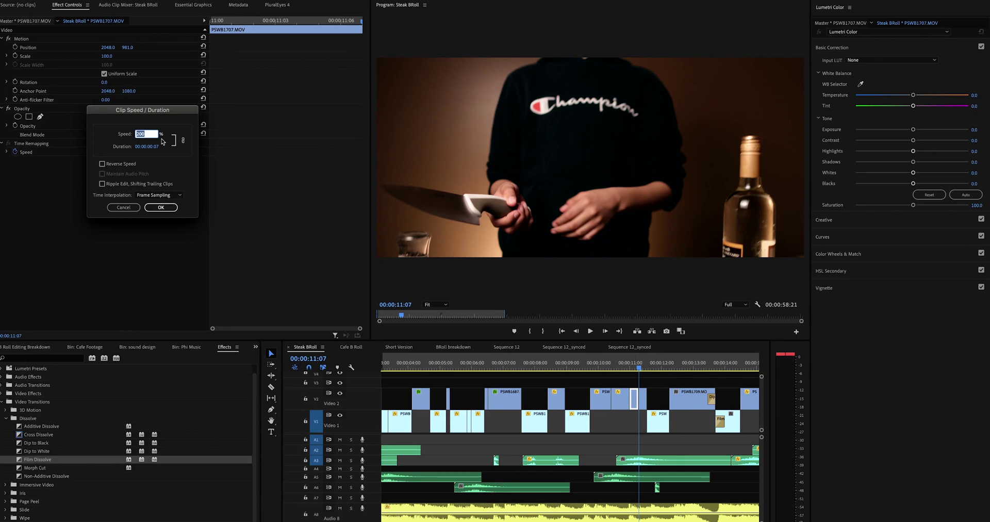
{"action": "key", "text": "Return"}
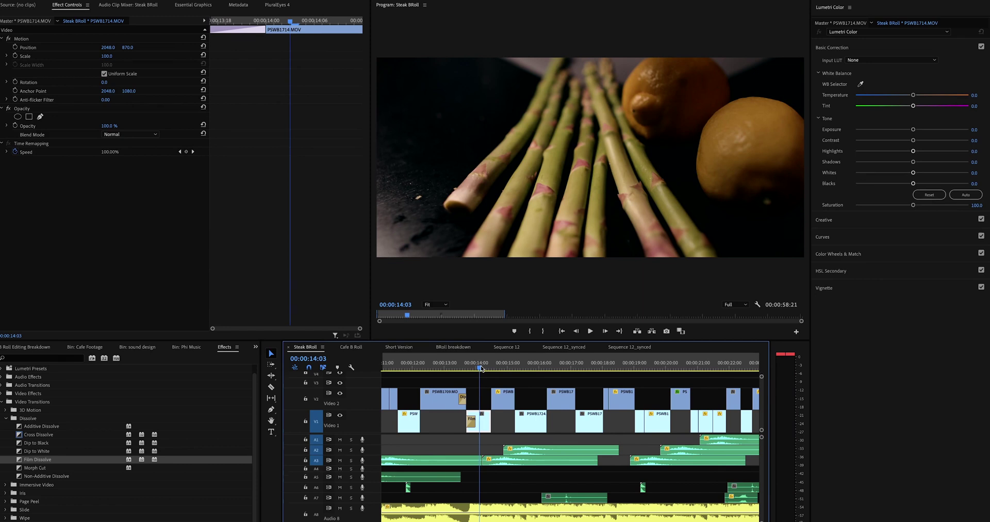
Review the asparagus shots from about 00:00:14:03 past 00:00:16:13, including the PSWB1724.MOV and PSWB1721.MOV clips.
{"action": "mouse_move", "coordinate": [495, 367]}
{"action": "left_mouse_down"}
{"action": "mouse_move", "coordinate": [486, 369]}
{"action": "mouse_move", "coordinate": [514, 371]}
{"action": "left_mouse_up"}
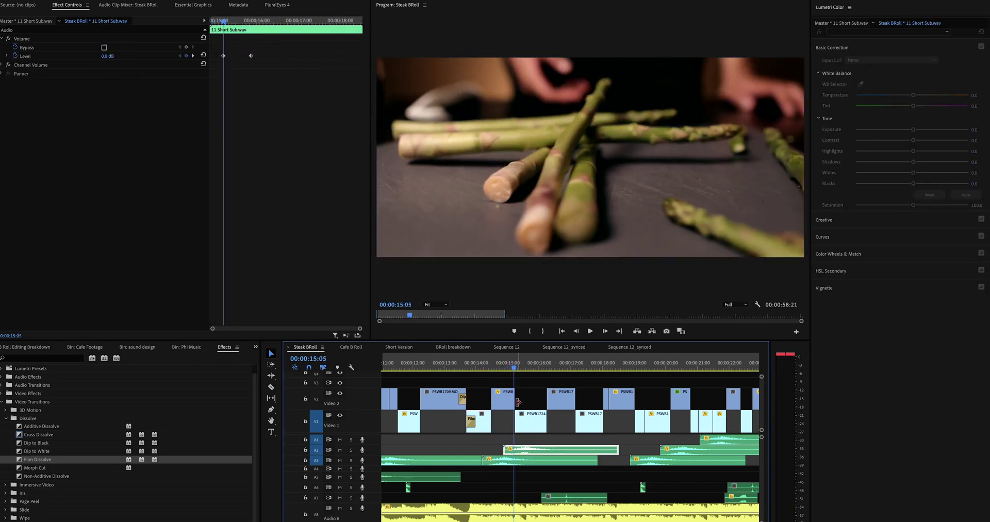
{"action": "left_click", "coordinate": [518, 401]}
{"action": "key", "text": "space"}
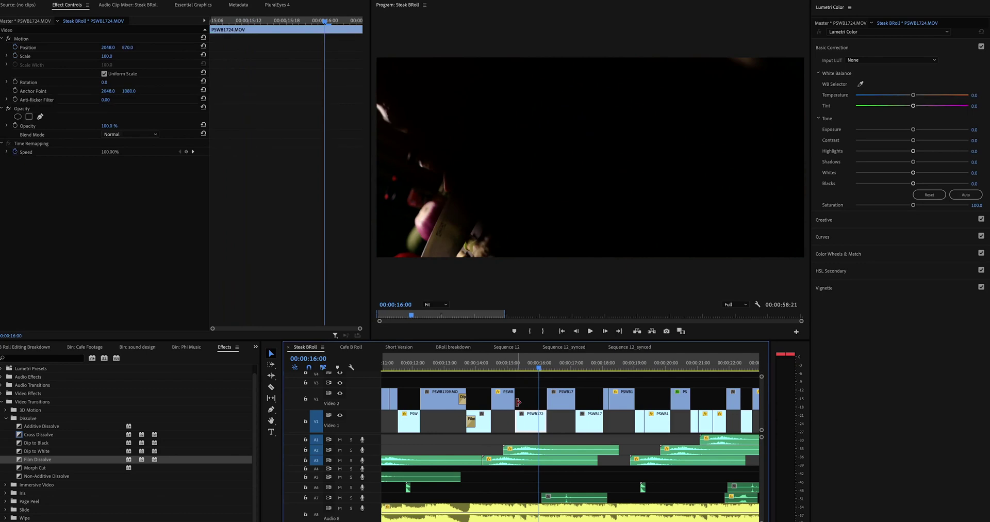
{"action": "left_click_drag", "start_coordinate": [539, 371], "coordinate": [556, 371]}
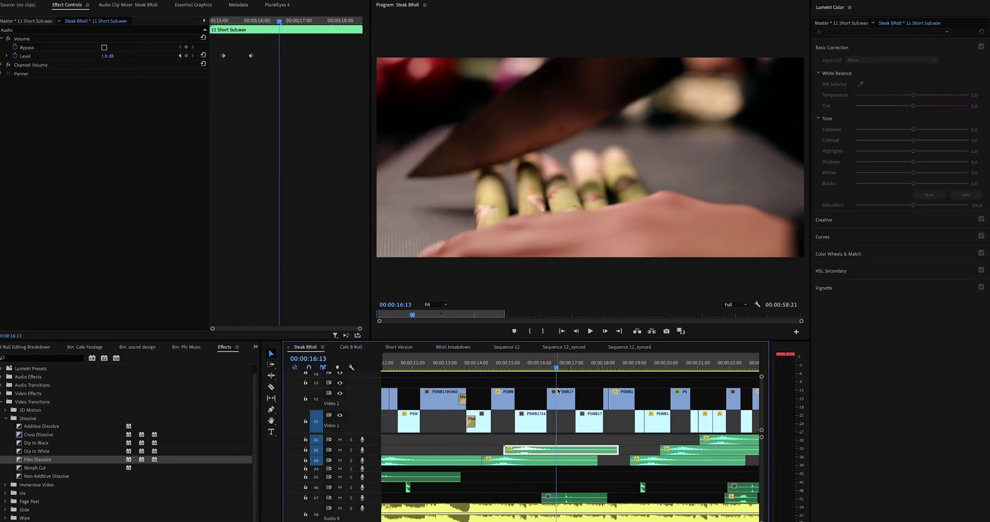
{"action": "left_click", "coordinate": [562, 393]}
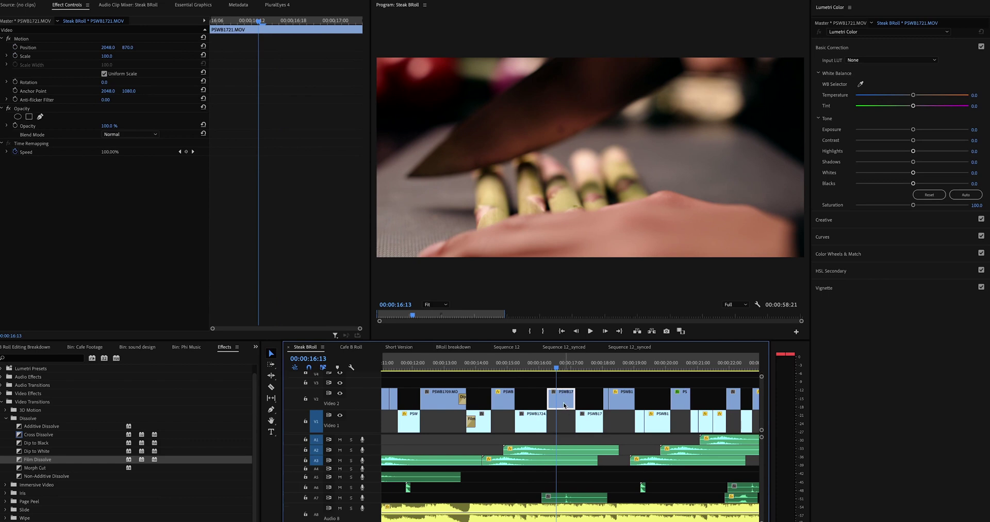
{"action": "scroll", "coordinate": [551, 395], "scroll_direction": "down", "scroll_amount": 3}
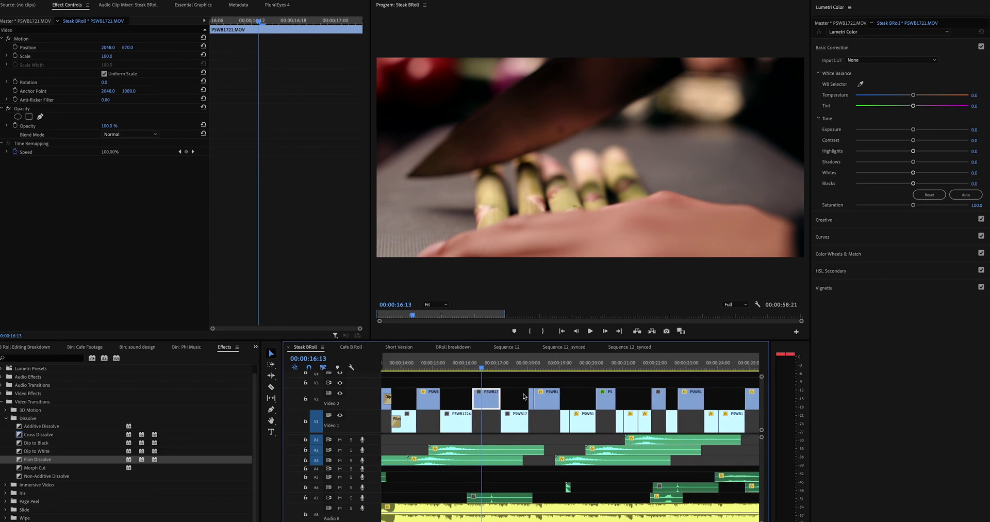
{"action": "key", "text": "space"}
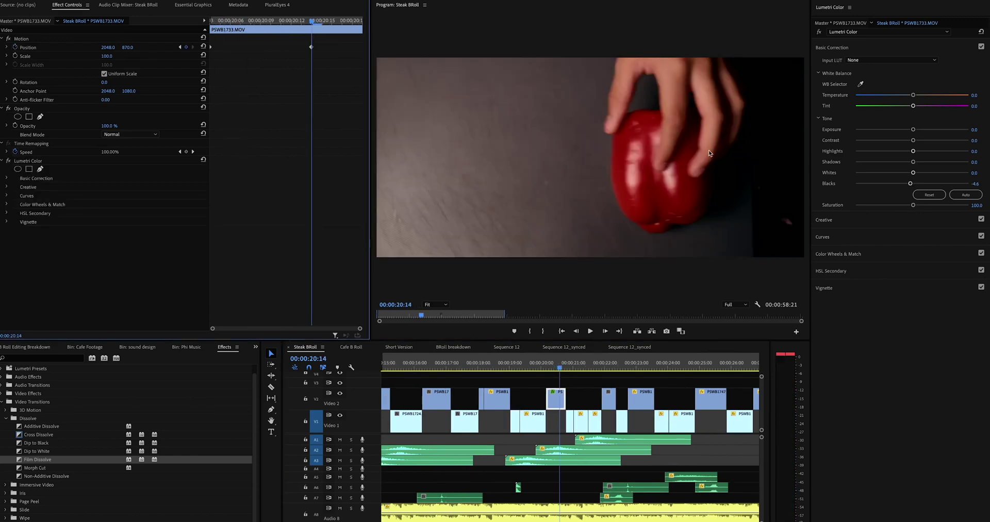
Compare the two Position keyframes of PSWB1733.MOV and set the horizontal position of the opening one to -2220.
{"action": "left_click", "coordinate": [180, 48]}
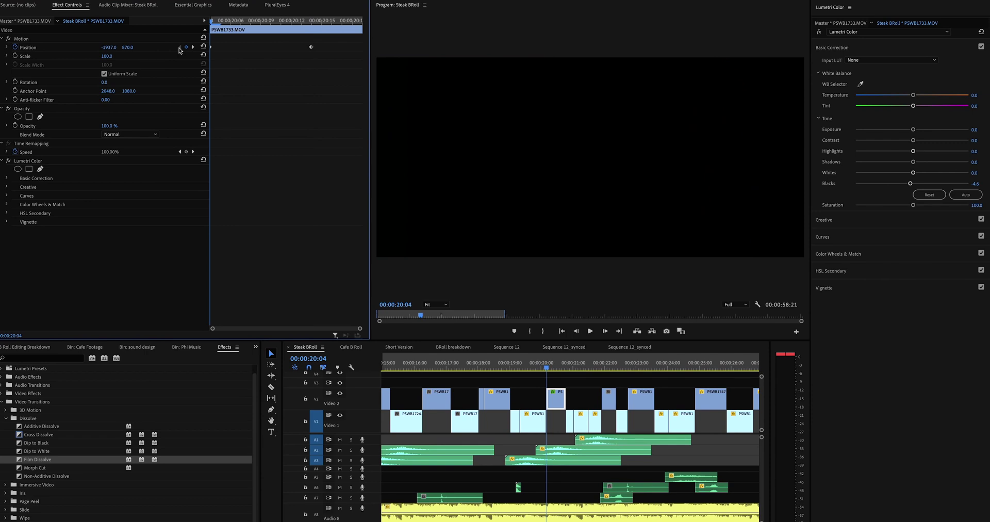
{"action": "left_click", "coordinate": [193, 47]}
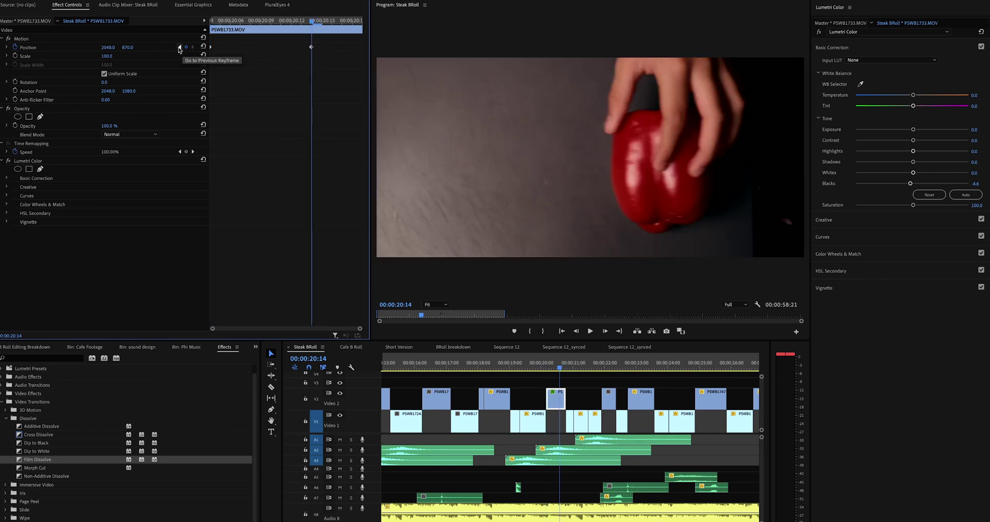
{"action": "left_click", "coordinate": [179, 48]}
{"action": "mouse_move", "coordinate": [108, 48]}
{"action": "left_mouse_down"}
{"action": "mouse_move", "coordinate": [191, 48]}
{"action": "mouse_move", "coordinate": [116, 47]}
{"action": "left_mouse_up"}
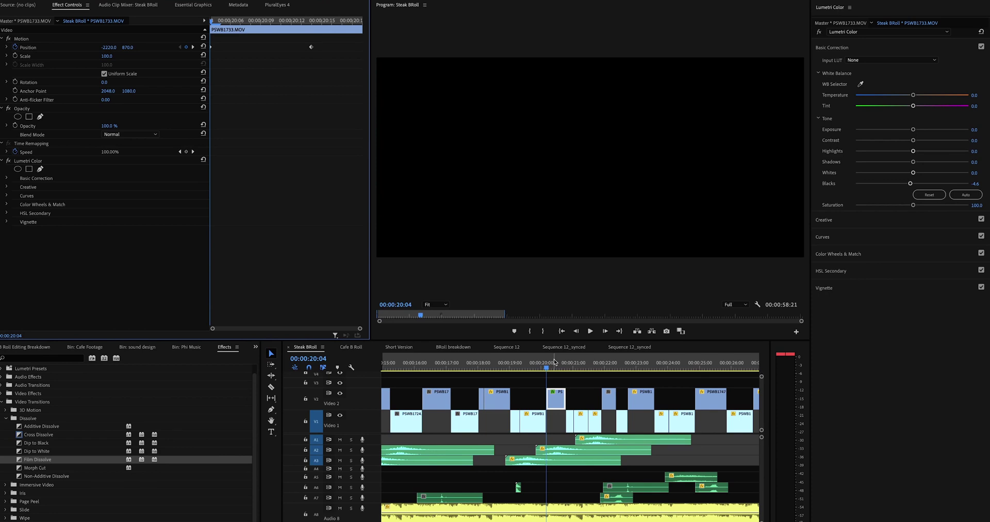
Preview the slide-in of PSWB1733.MOV from 00:00:20:04 up to its ending Position keyframe at 00:00:20:14.
{"action": "key", "text": "space"}
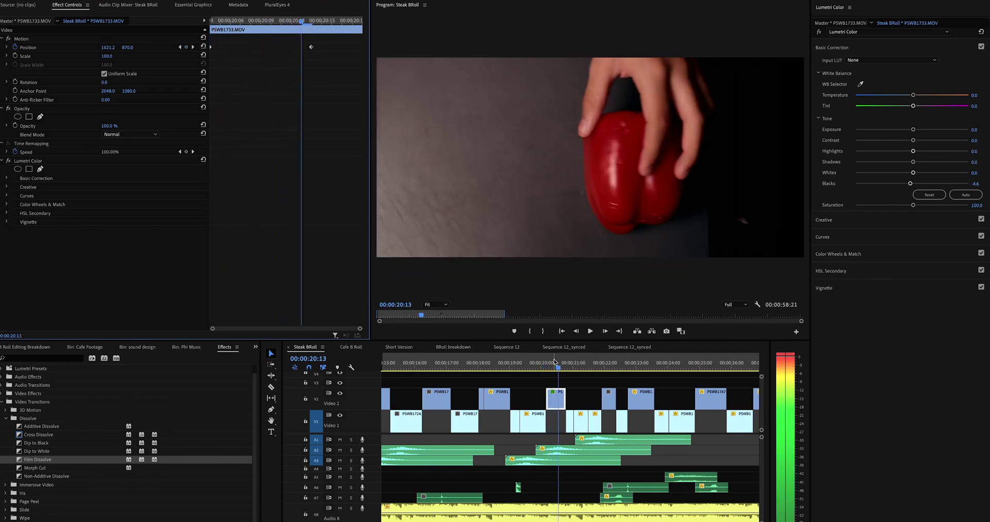
{"action": "key", "text": "Right"}
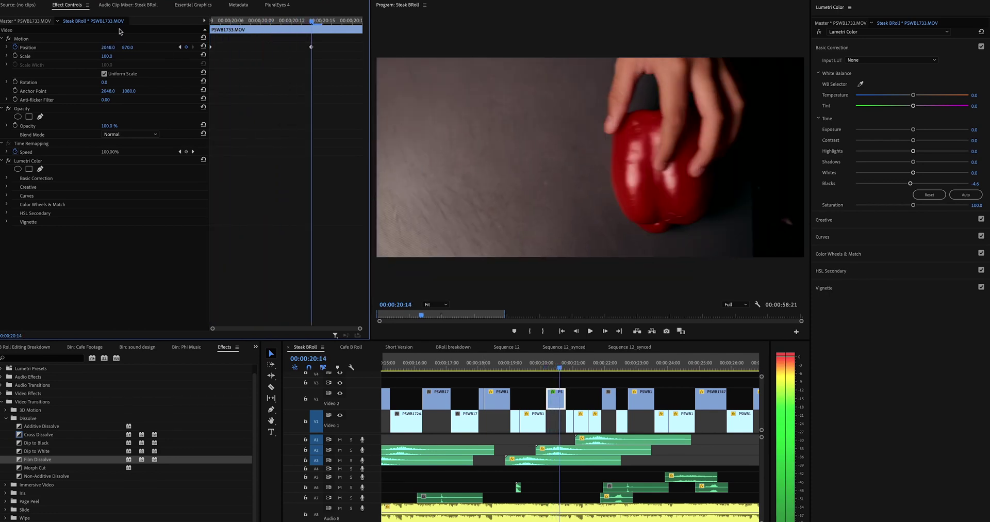
{"action": "left_click", "coordinate": [107, 47]}
{"action": "left_click", "coordinate": [170, 271]}
Play through the rolling red pepper shots of PSWB1732.MOV, pausing at 00:00:20:21 and 00:00:21:05.
{"action": "key", "text": "space"}
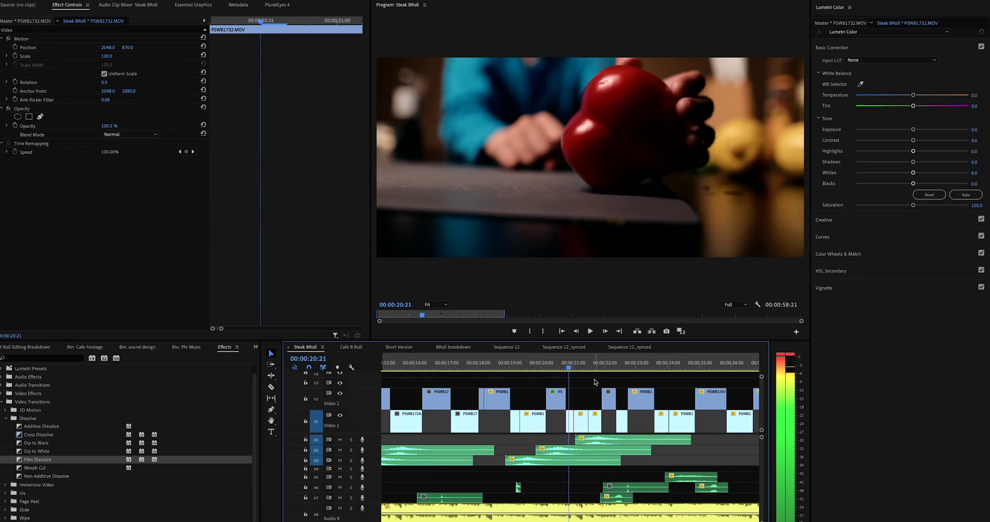
{"action": "scroll", "coordinate": [574, 393], "scroll_direction": "down", "scroll_amount": 3}
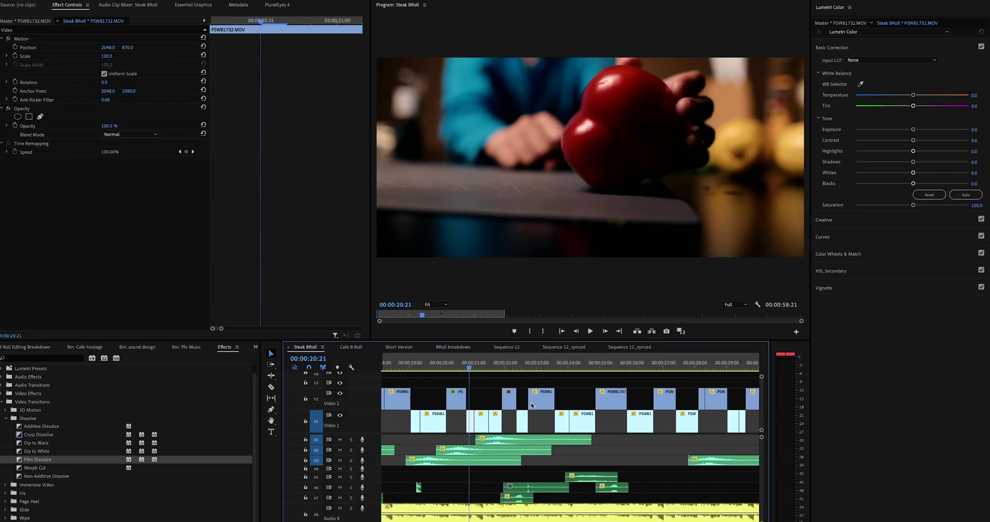
{"action": "key", "text": "space"}
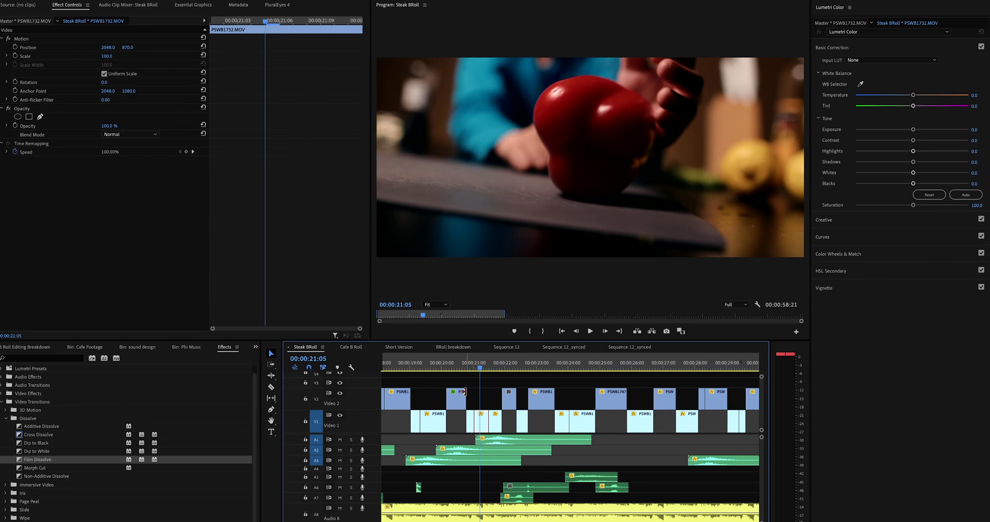
{"action": "key", "text": "space"}
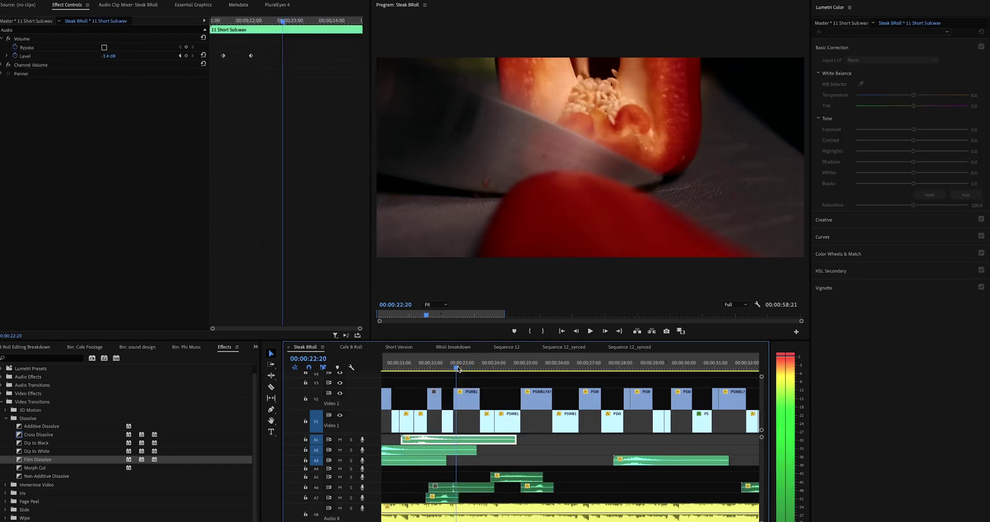
Inspect the pepper-cutting clip PSWB1741.MOV at 00:00:22:20 and scrub on to the sliced-pepper shot at 00:00:23:15.
{"action": "left_click", "coordinate": [464, 398]}
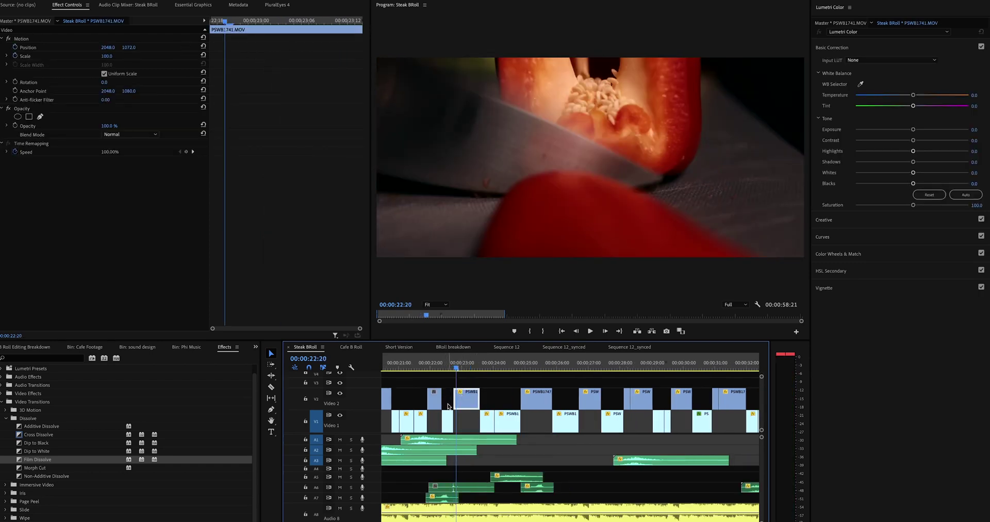
{"action": "left_click", "coordinate": [447, 416]}
{"action": "scroll", "coordinate": [448, 417], "scroll_direction": "up", "scroll_amount": 1}
{"action": "left_click", "coordinate": [471, 396]}
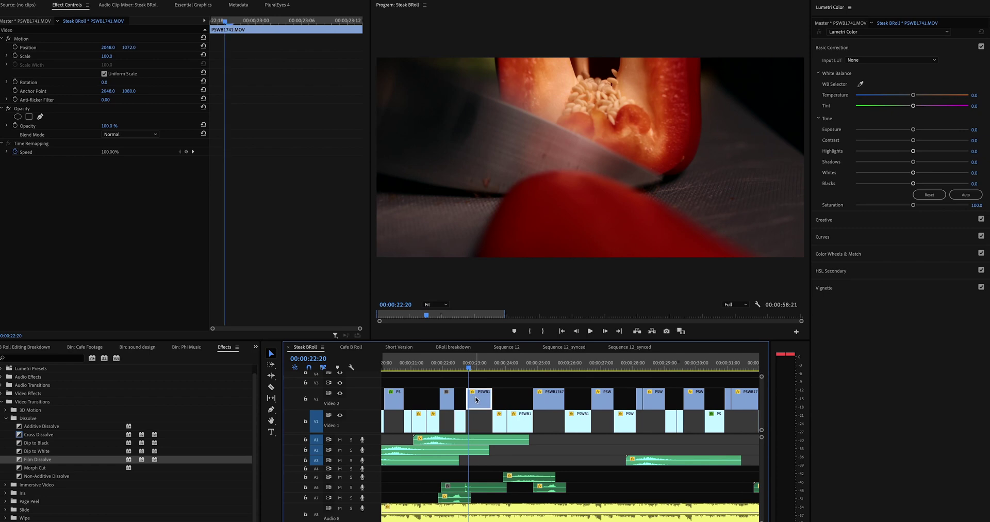
{"action": "left_click_drag", "start_coordinate": [477, 371], "coordinate": [495, 370]}
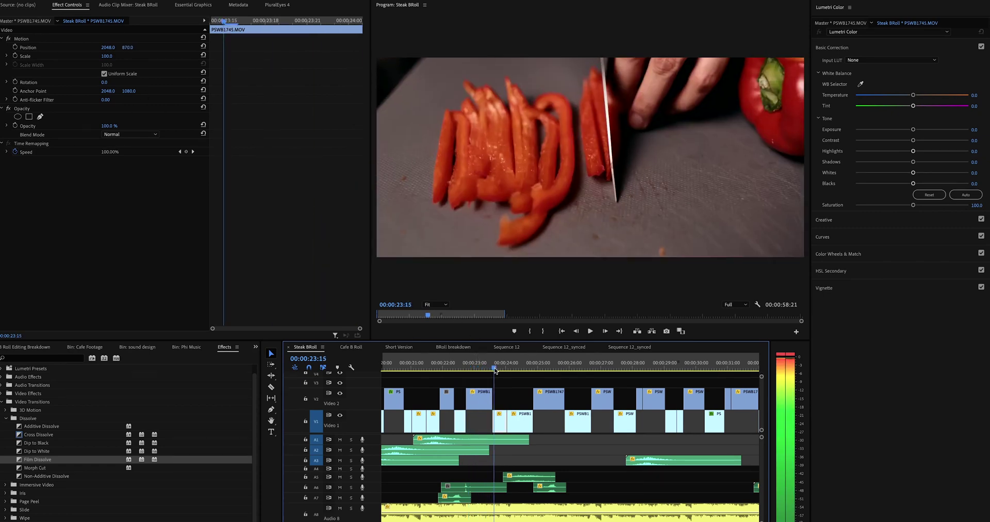
Scrub from 00:00:23:15 past 00:00:26:18 to review the chopping shots, including the PSWB1753.MOV clip.
{"action": "scroll", "coordinate": [508, 396], "scroll_direction": "down", "scroll_amount": 2}
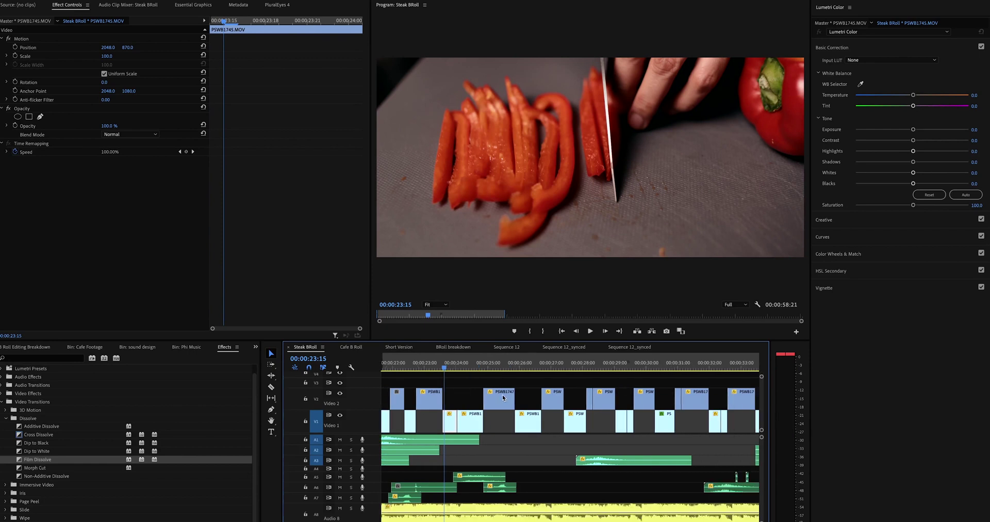
{"action": "left_click_drag", "start_coordinate": [466, 370], "coordinate": [521, 371]}
{"action": "left_click", "coordinate": [493, 400]}
{"action": "left_click", "coordinate": [529, 425]}
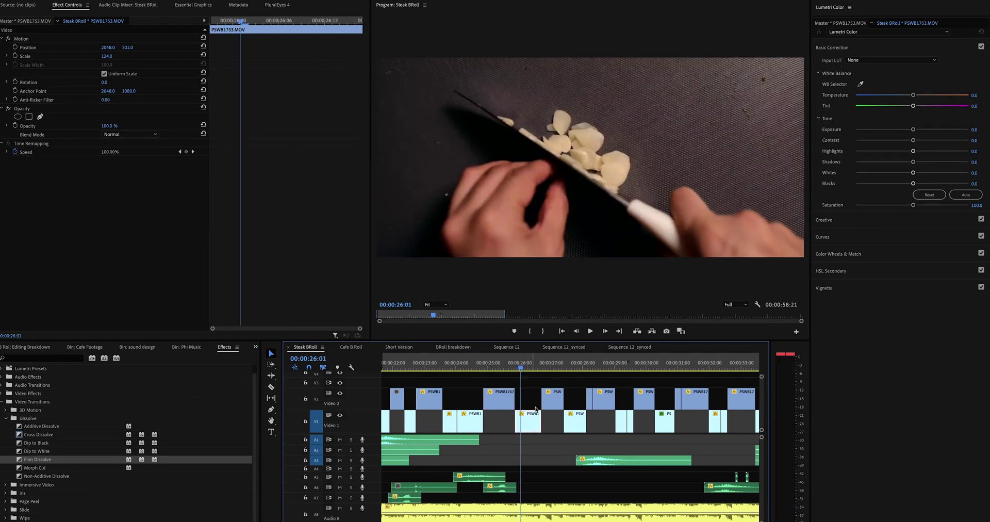
{"action": "left_click", "coordinate": [543, 368]}
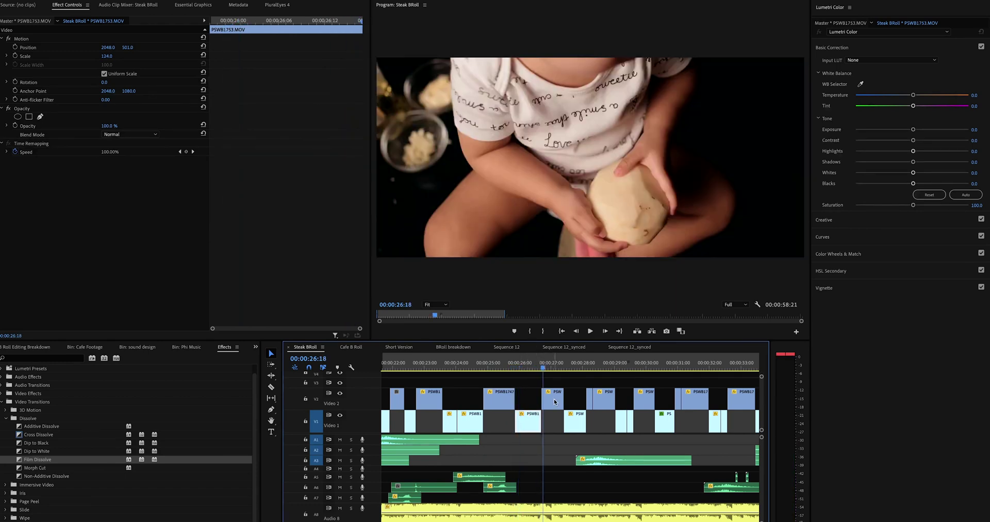
{"action": "left_click_drag", "start_coordinate": [559, 370], "coordinate": [566, 370]}
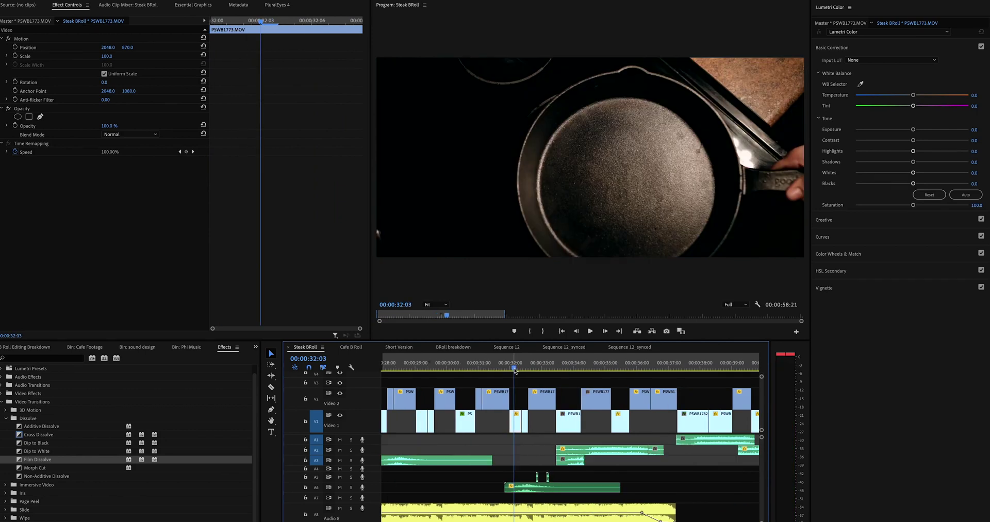
Scrub from 00:00:32:03 to 00:00:35:09 to review the skillet and asparagus cooking shots.
{"action": "left_click_drag", "start_coordinate": [513, 372], "coordinate": [564, 370]}
{"action": "scroll", "coordinate": [555, 397], "scroll_direction": "down", "scroll_amount": 2}
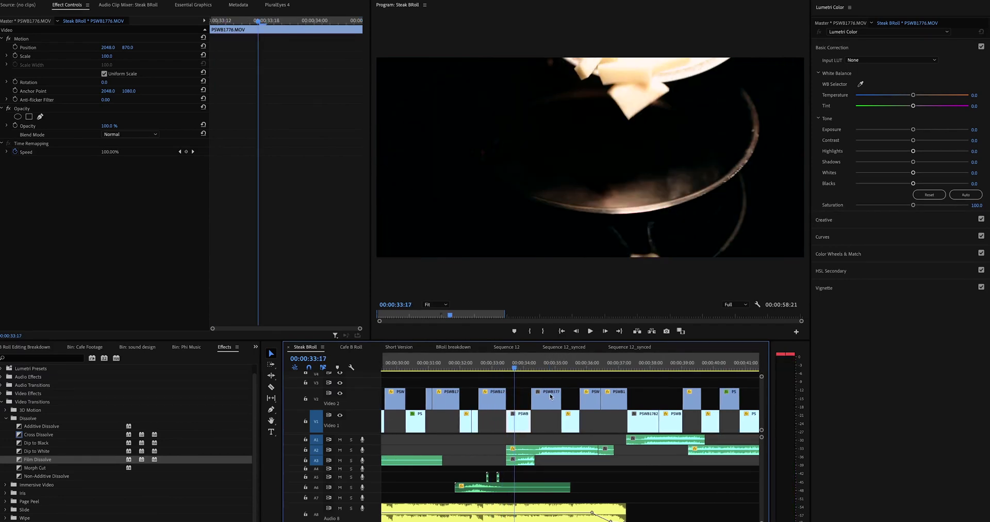
{"action": "left_click", "coordinate": [533, 370]}
{"action": "left_click_drag", "start_coordinate": [535, 370], "coordinate": [565, 405]}
{"action": "left_click", "coordinate": [537, 390]}
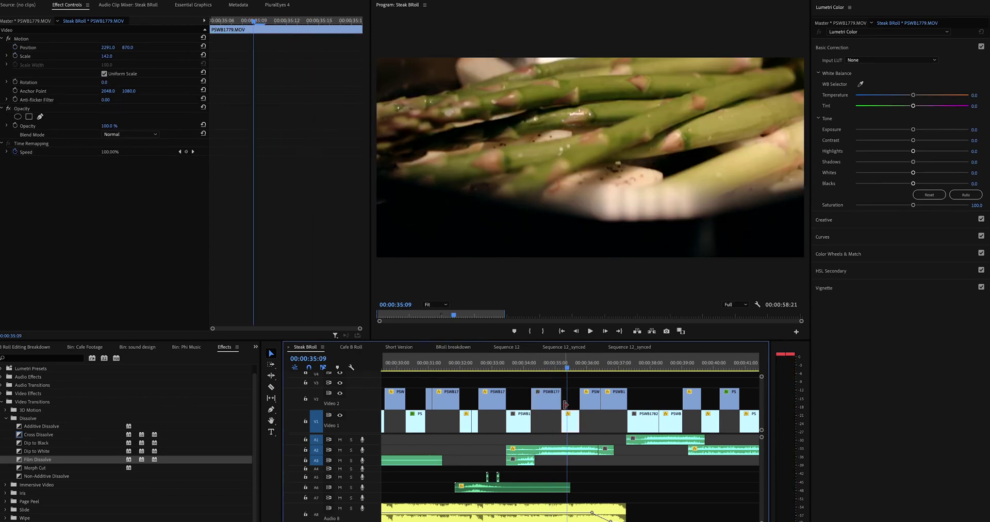
Select the Film Dissolve clip above PSWB1803.MOV and step frame by frame through its start around 00:00:48:21.
{"action": "left_click_drag", "start_coordinate": [567, 406], "coordinate": [514, 369]}
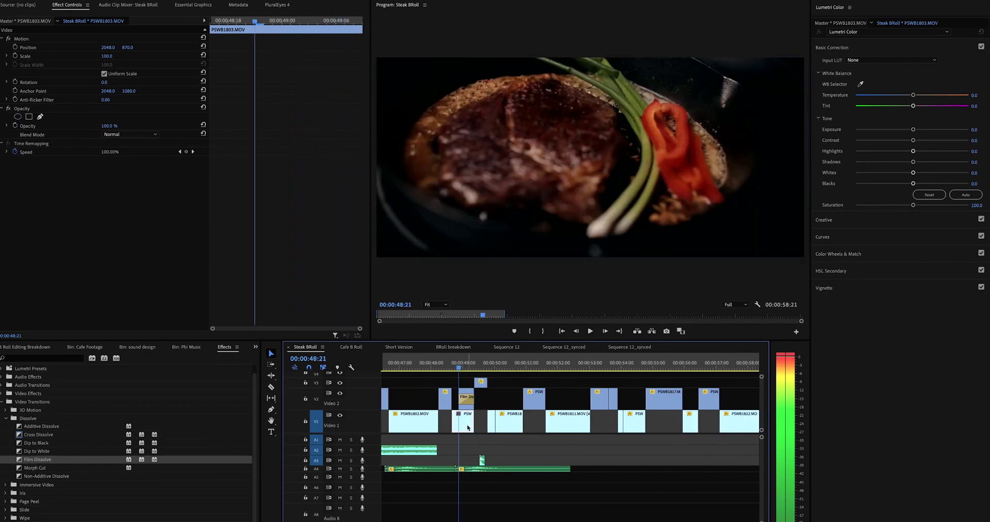
{"action": "key", "text": "Right"}
{"action": "key", "text": "Left"}
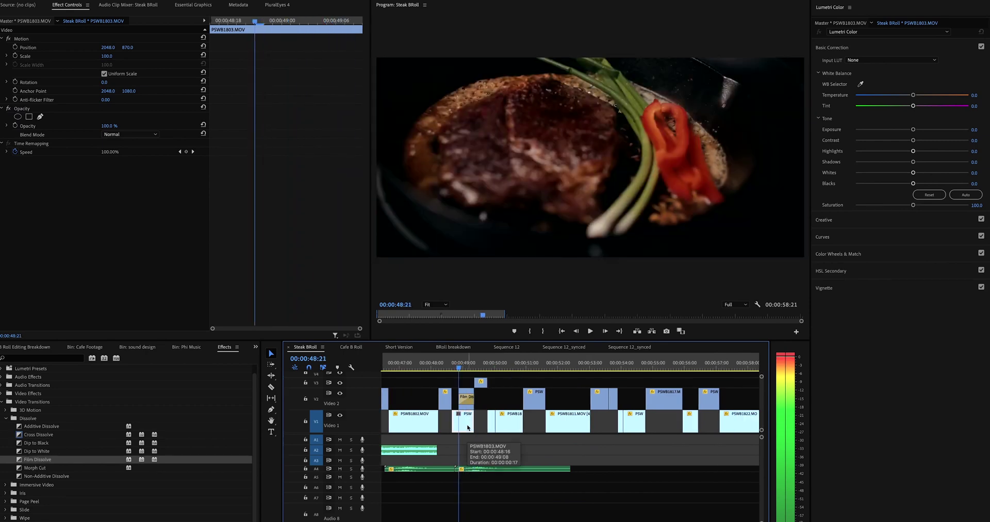
{"action": "left_click", "coordinate": [468, 389]}
{"action": "left_click_drag", "start_coordinate": [485, 416], "coordinate": [466, 403]}
{"action": "key", "text": "Right"}
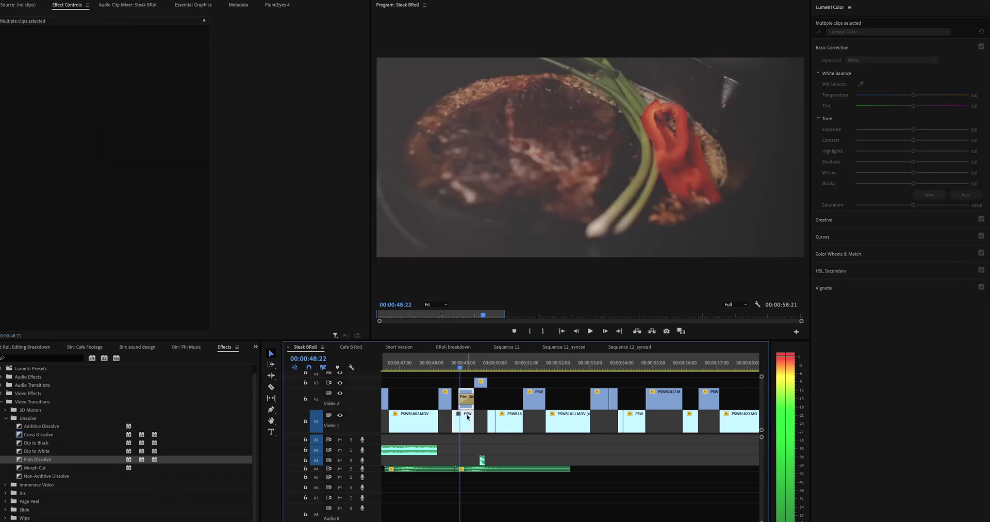
Inspect the Film Dissolve at the start of clip PSWB1806.MOV, pointing out Cross Dissolve as the alternative transition.
{"action": "left_click", "coordinate": [466, 395]}
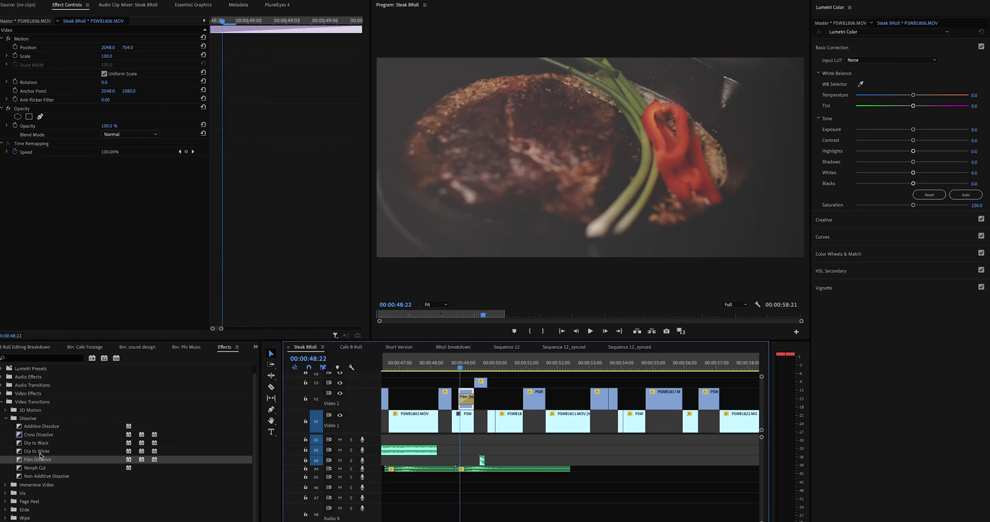
{"action": "left_click", "coordinate": [41, 436]}
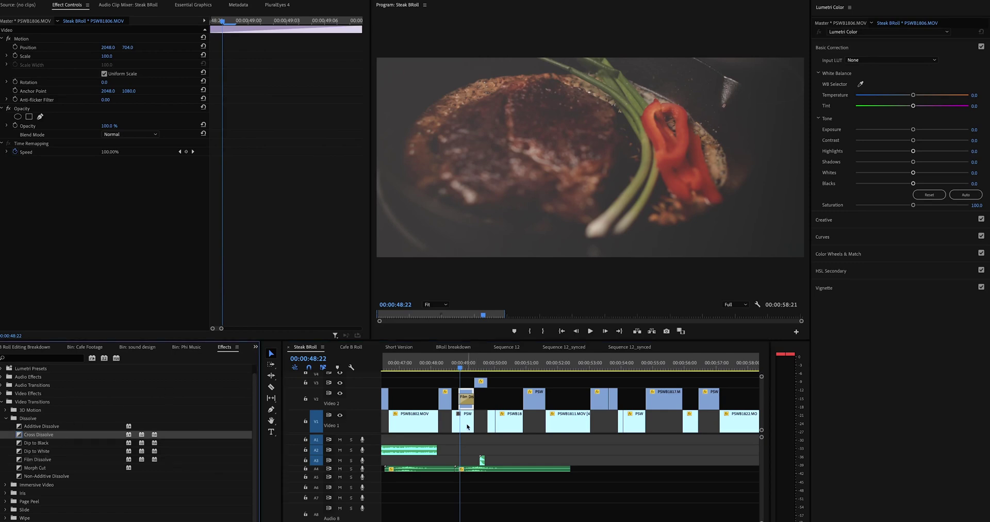
{"action": "left_click", "coordinate": [465, 406]}
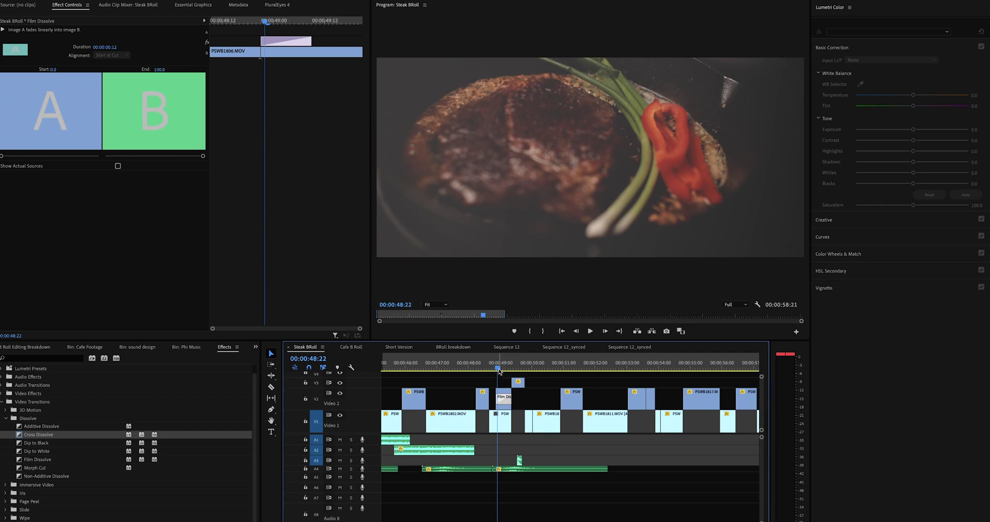
Scrub and play from 00:00:48:22 to 00:00:58:17 to review the plated food and closing family shots.
{"action": "left_click_drag", "start_coordinate": [500, 370], "coordinate": [566, 368]}
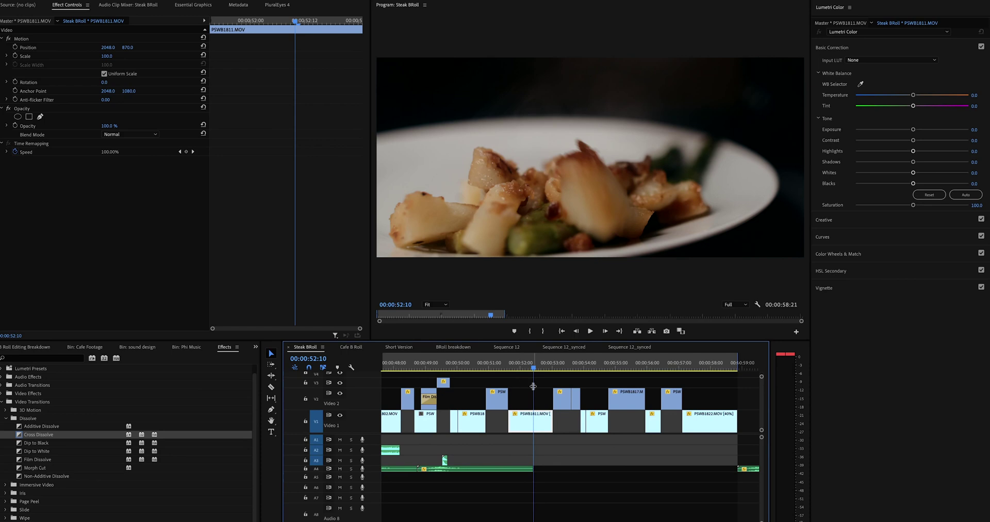
{"action": "key", "text": "space"}
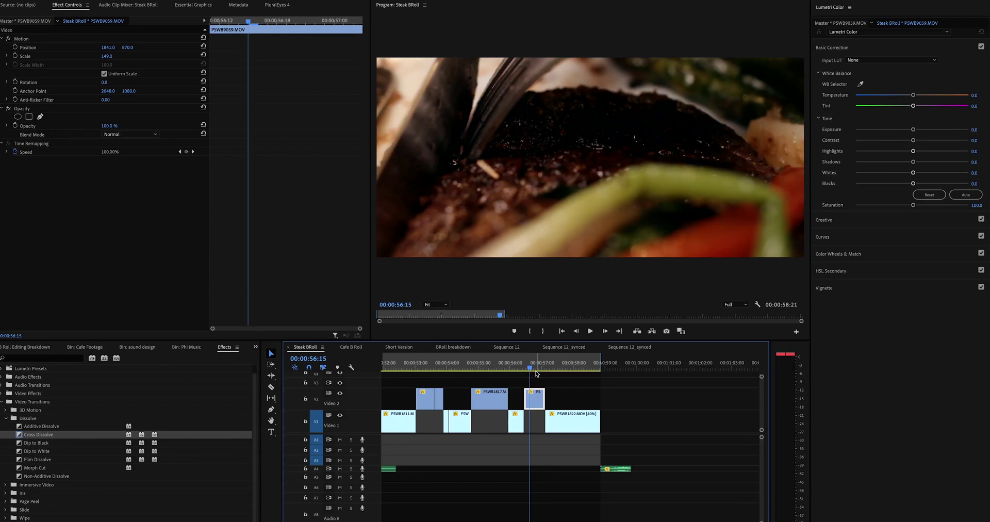
{"action": "key", "text": "space"}
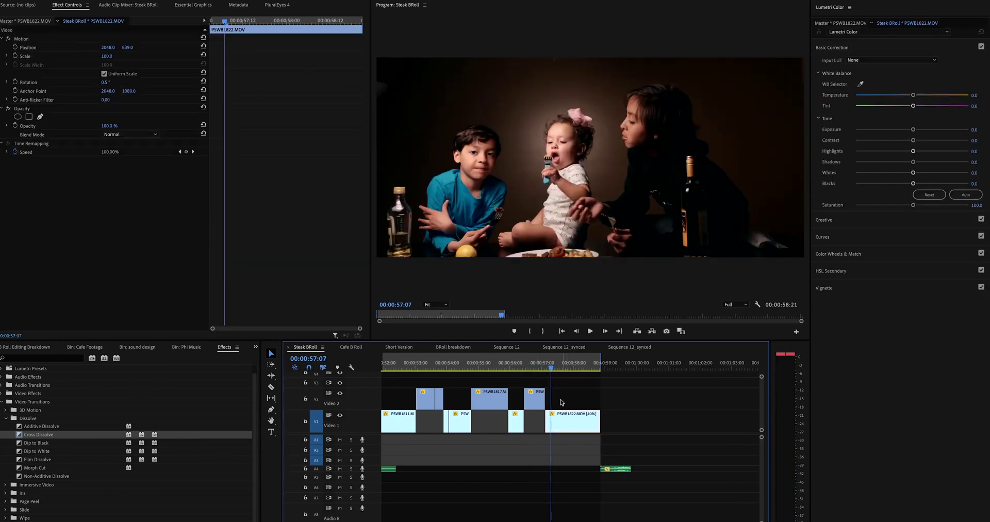
{"action": "key", "text": "space"}
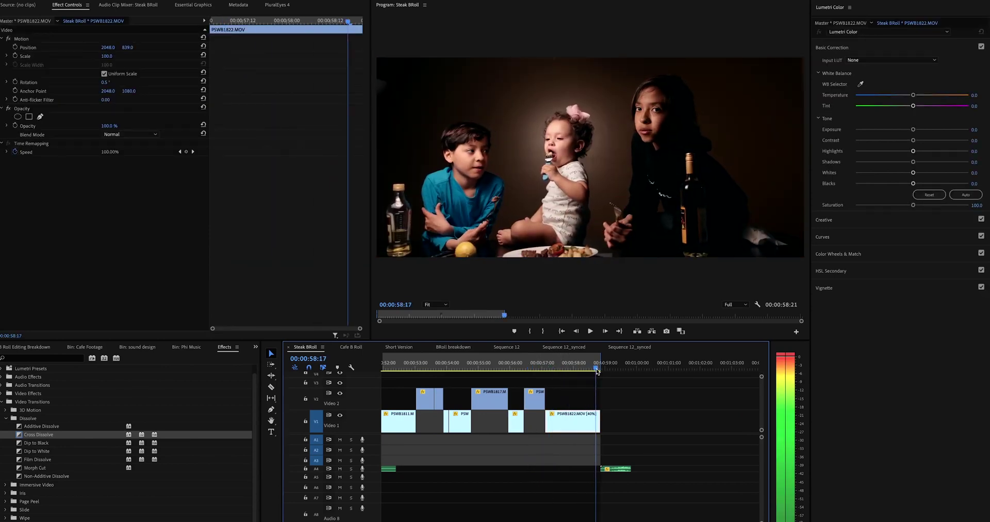
{"action": "key", "text": "space"}
Play the Steak BRoll sequence from near its beginning past 00:00:25:17 to listen to the music and sound effects together.
{"action": "scroll", "coordinate": [568, 475], "scroll_direction": "down", "scroll_amount": 3}
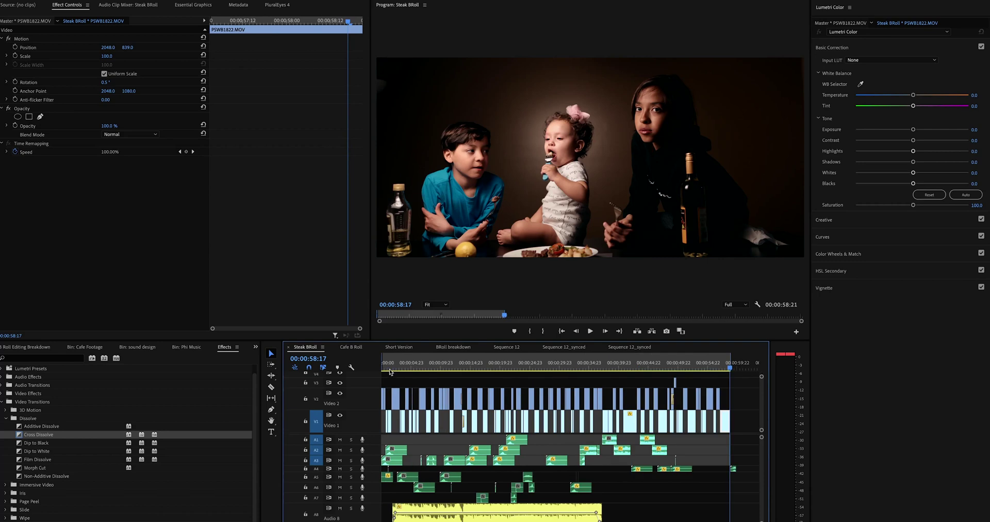
{"action": "left_click", "coordinate": [391, 370]}
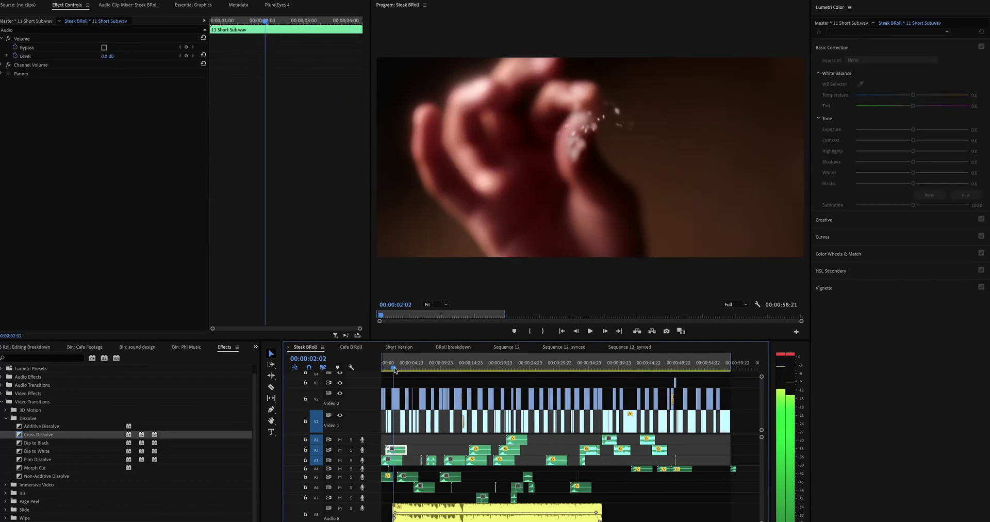
{"action": "key", "text": "space"}
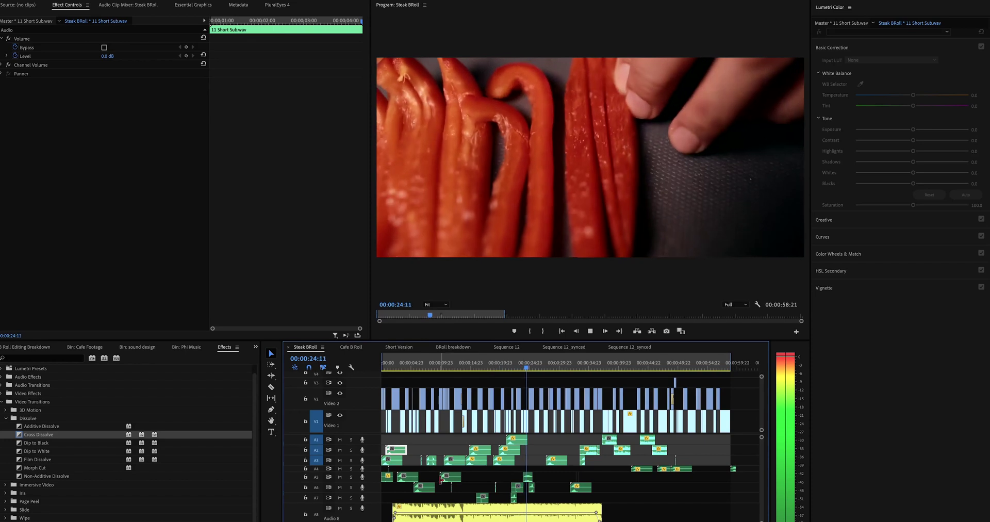
{"action": "key", "text": "space"}
{"action": "key", "text": "space"}
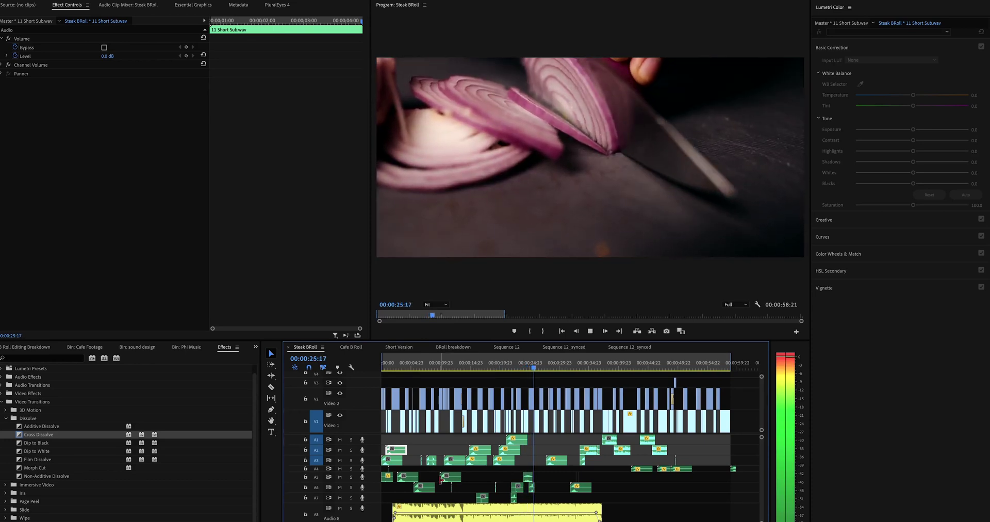
{"action": "key", "text": "space"}
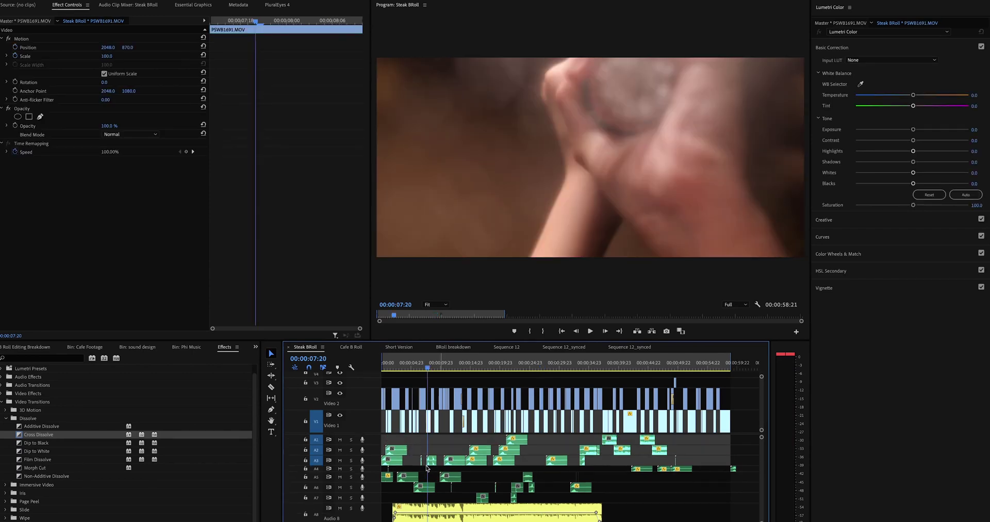
Select the sound-effect clips across the audio tracks and mute the music tracks Audio 8 and Audio 9.
{"action": "left_click_drag", "start_coordinate": [712, 502], "coordinate": [384, 438]}
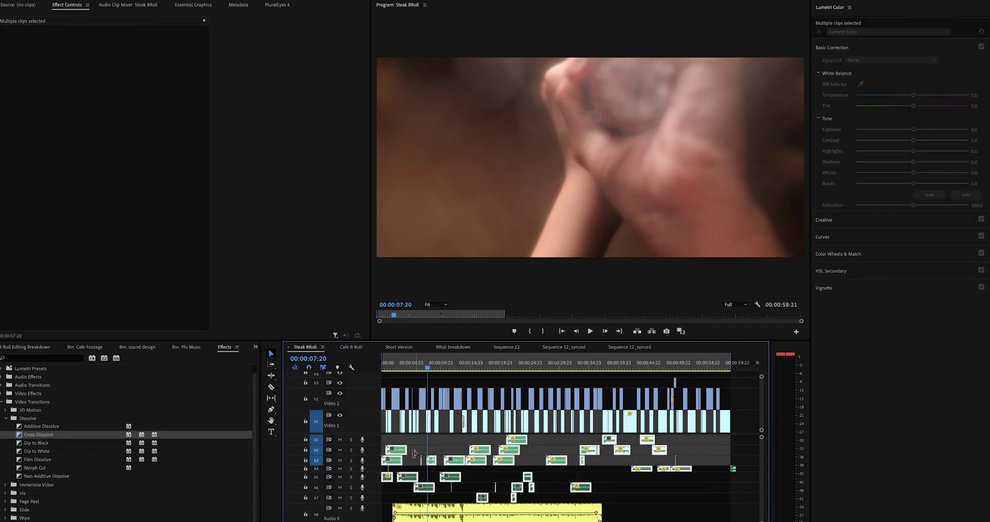
{"action": "left_click", "coordinate": [384, 363]}
{"action": "scroll", "coordinate": [409, 484], "scroll_direction": "down", "scroll_amount": 3}
{"action": "scroll", "coordinate": [409, 484], "scroll_direction": "down", "scroll_amount": 1}
{"action": "left_click", "coordinate": [388, 499]}
{"action": "left_click", "coordinate": [341, 494]}
{"action": "left_click", "coordinate": [340, 472]}
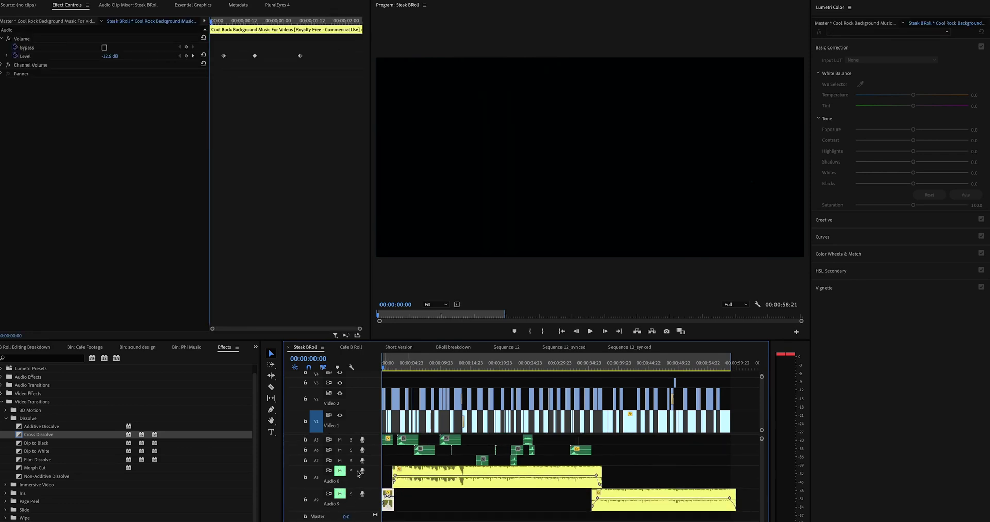
{"action": "scroll", "coordinate": [526, 486], "scroll_direction": "up", "scroll_amount": 2}
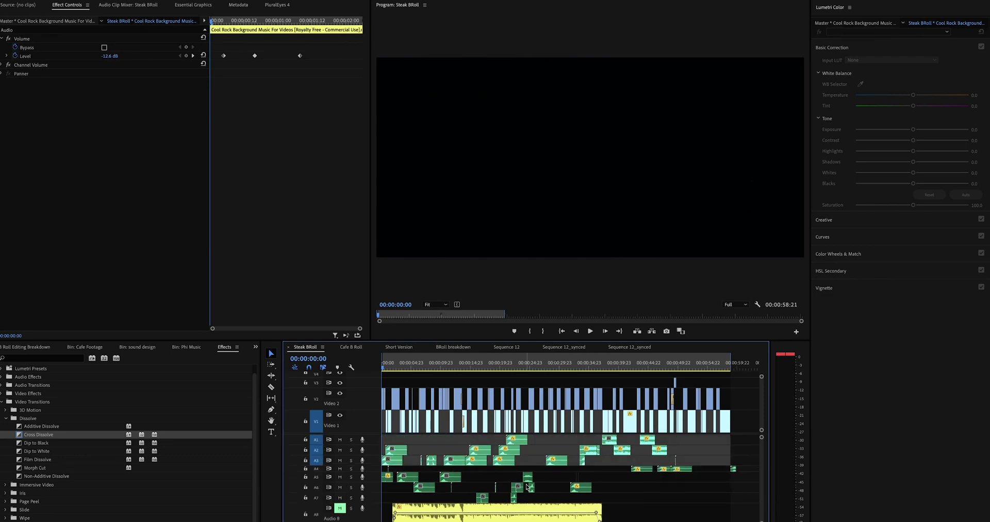
Play the sequence from 00:00:00:00 with the music muted to examine the sound effects on their own.
{"action": "left_click", "coordinate": [432, 451]}
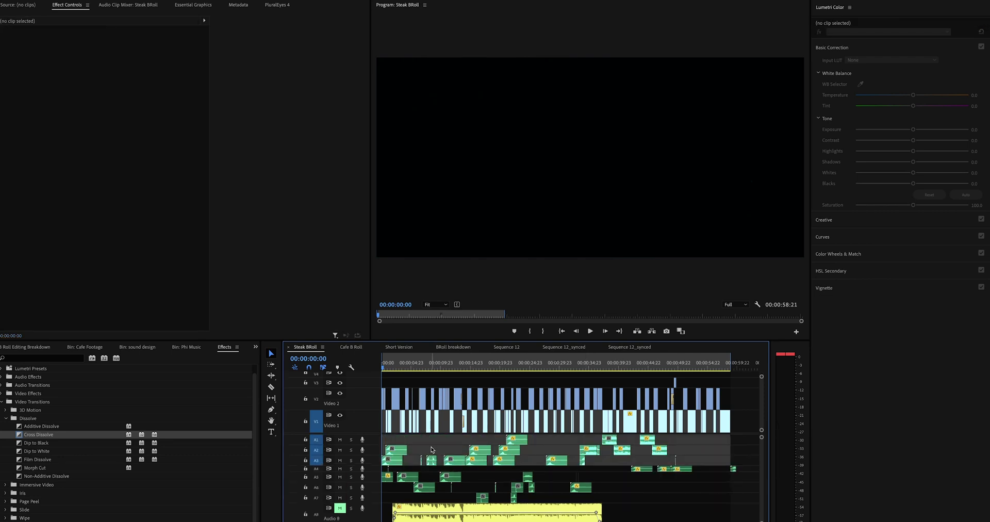
{"action": "key", "text": "="}
{"action": "key", "text": "space"}
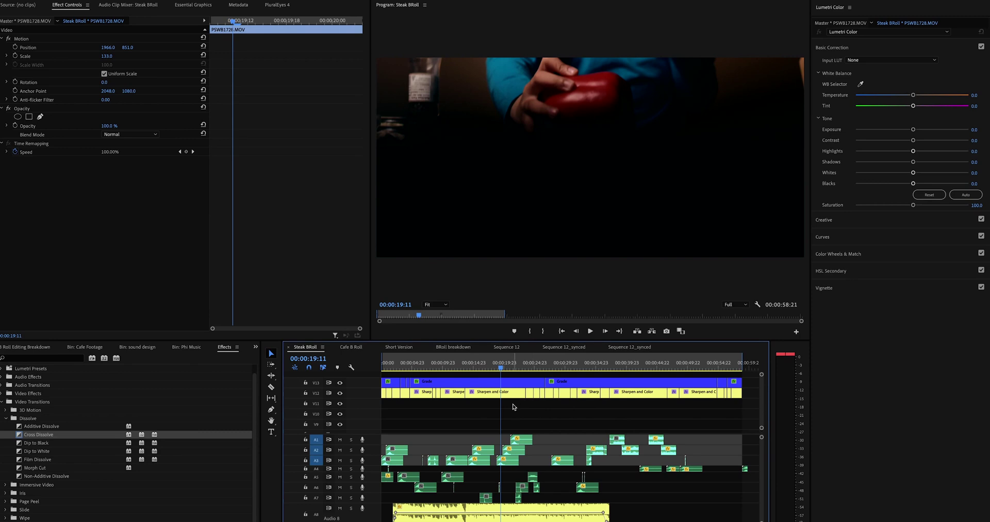
{"action": "scroll", "coordinate": [513, 407], "scroll_direction": "down", "scroll_amount": 5}
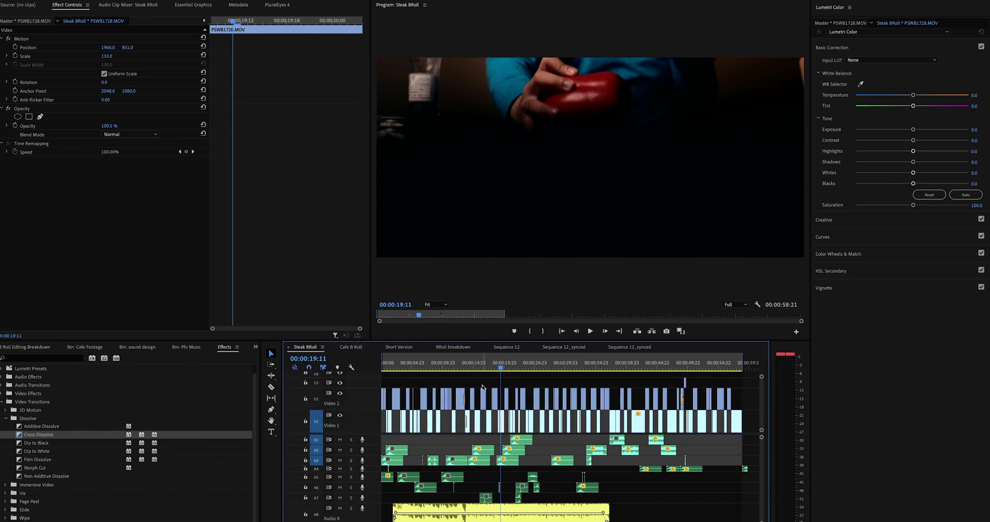